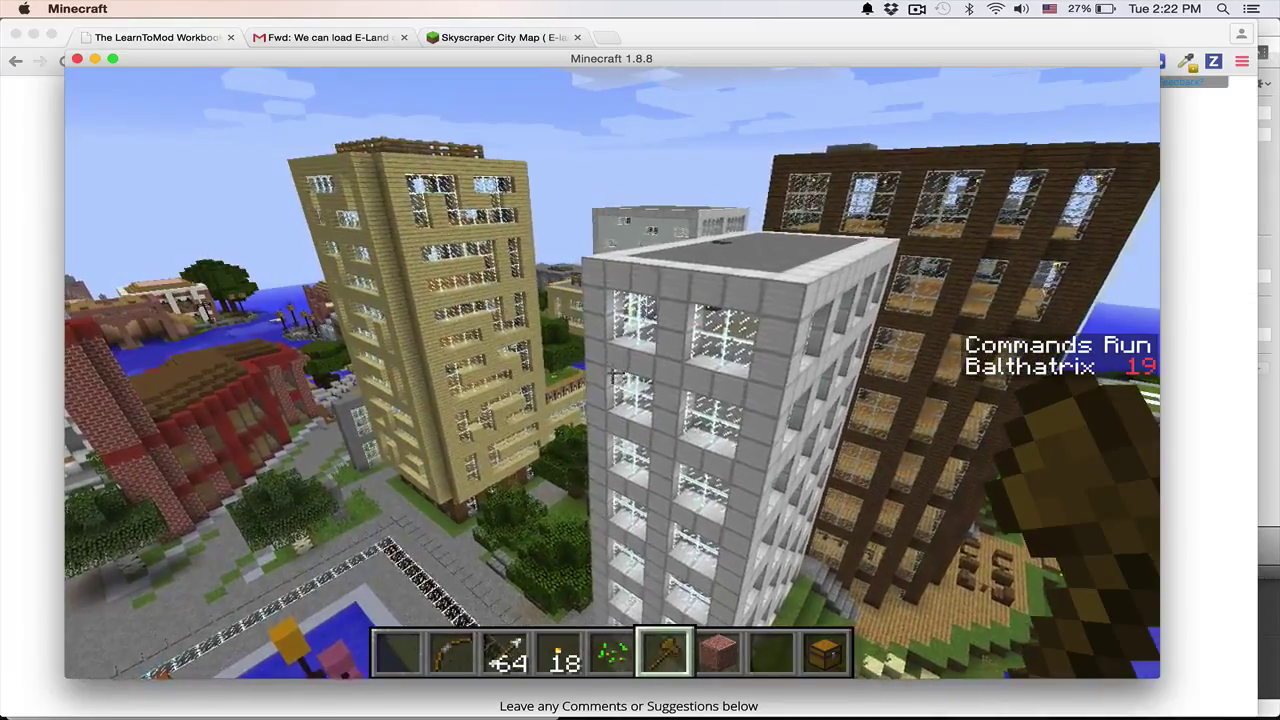
Fly across the city to the white building and examine its lower and upper corners that bound the selection.
key(w)
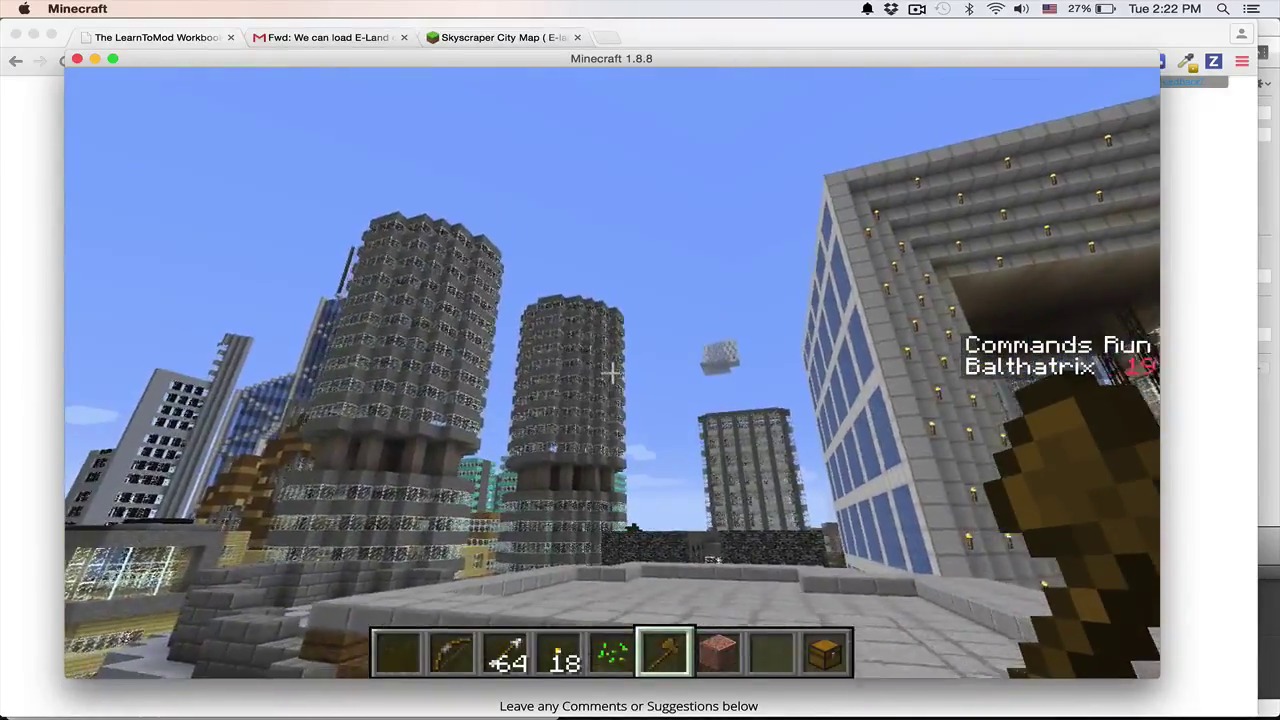
key(w)
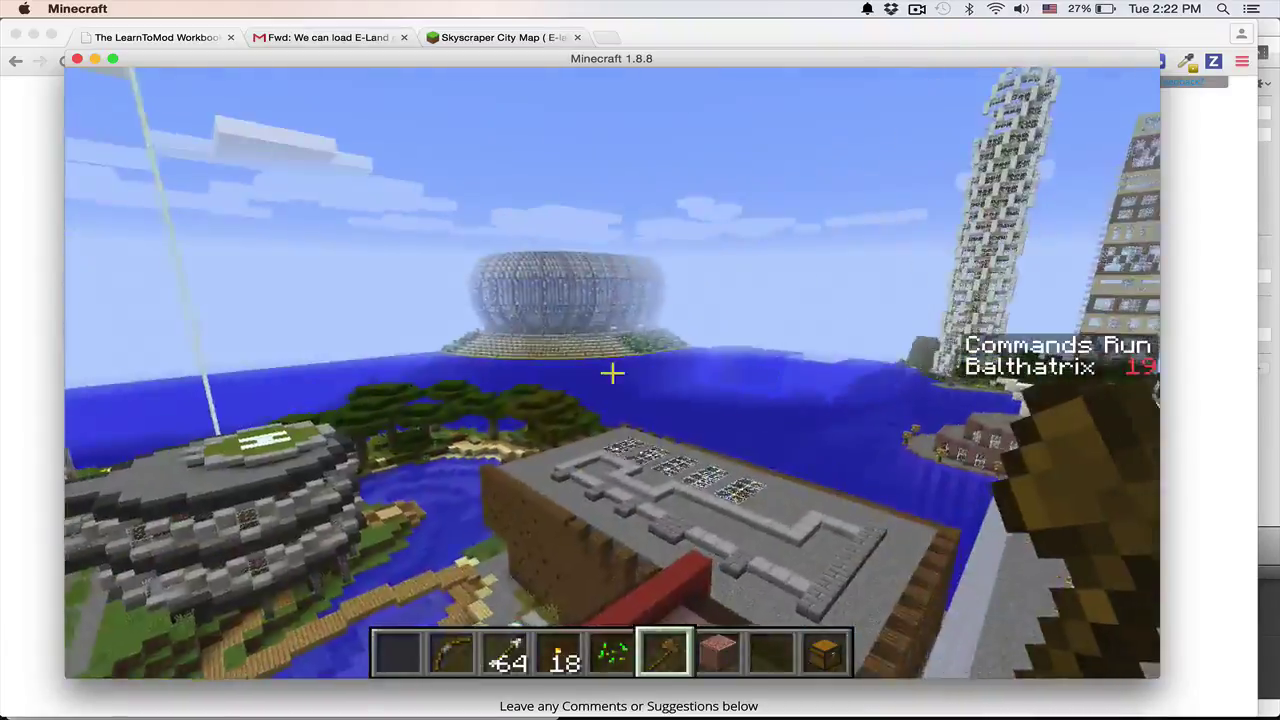
key(w)
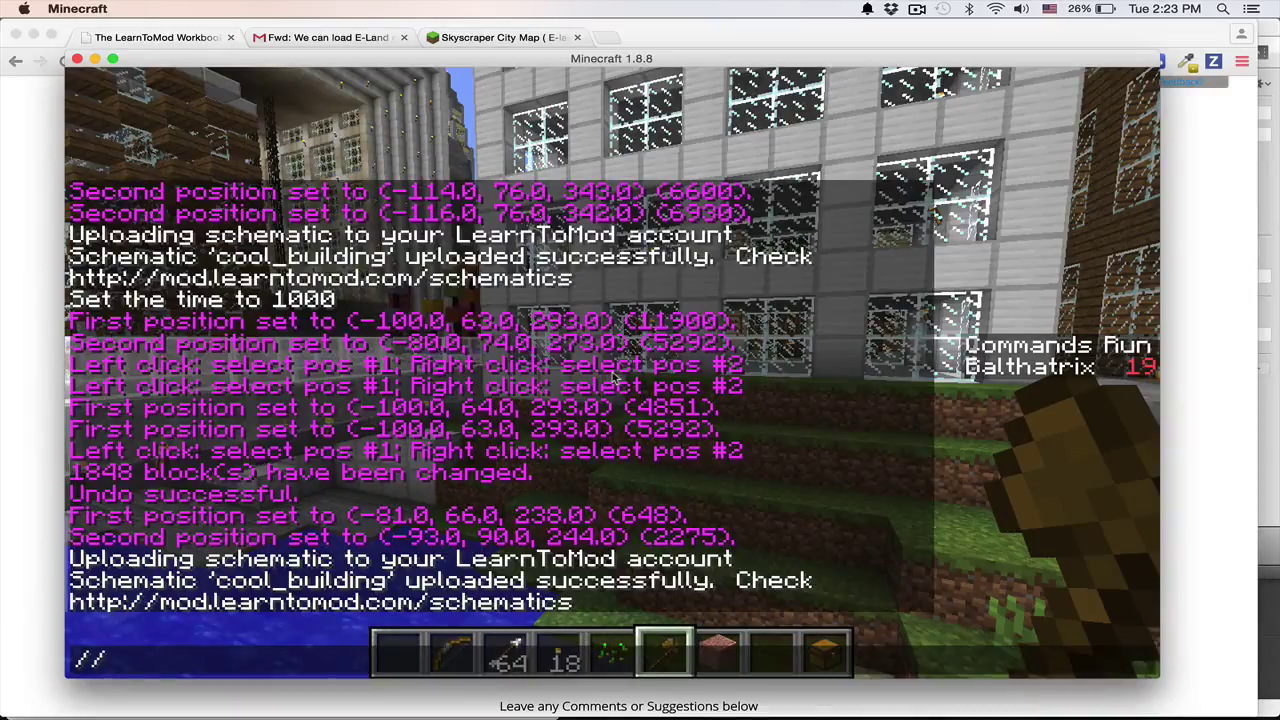
key(s)
scroll(612, 373, down, 1)
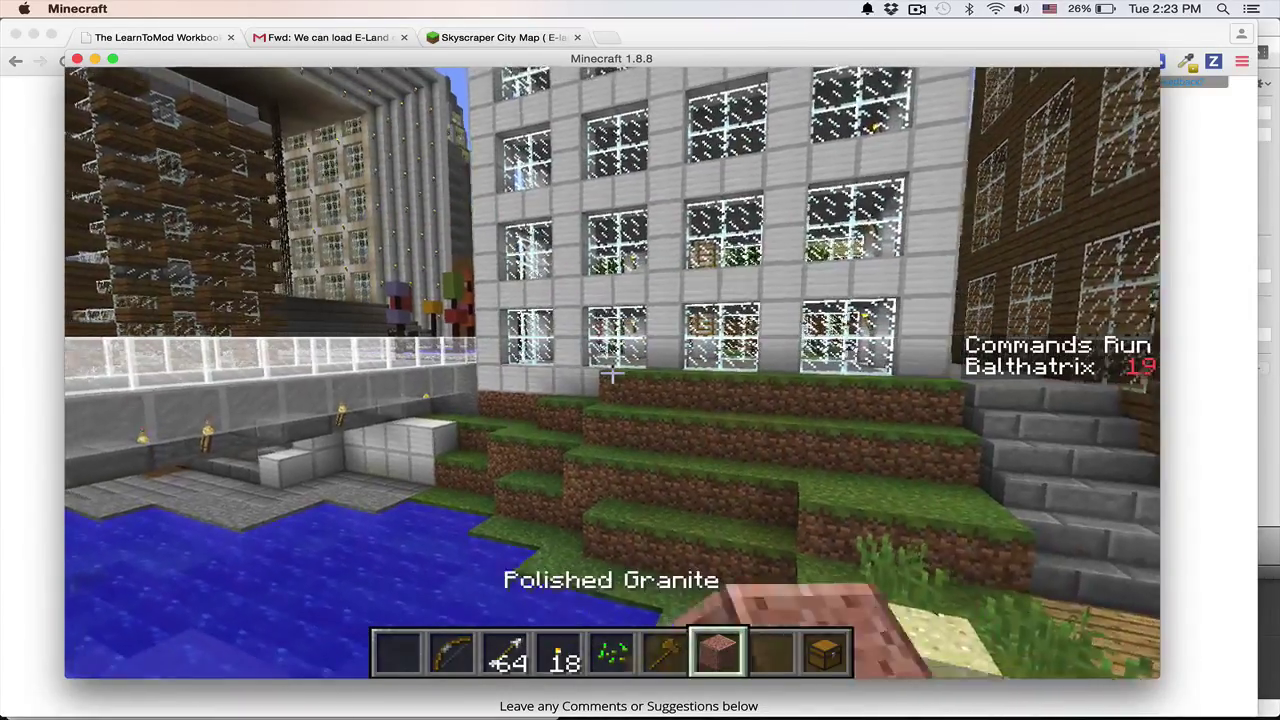
scroll(612, 373, up, 1)
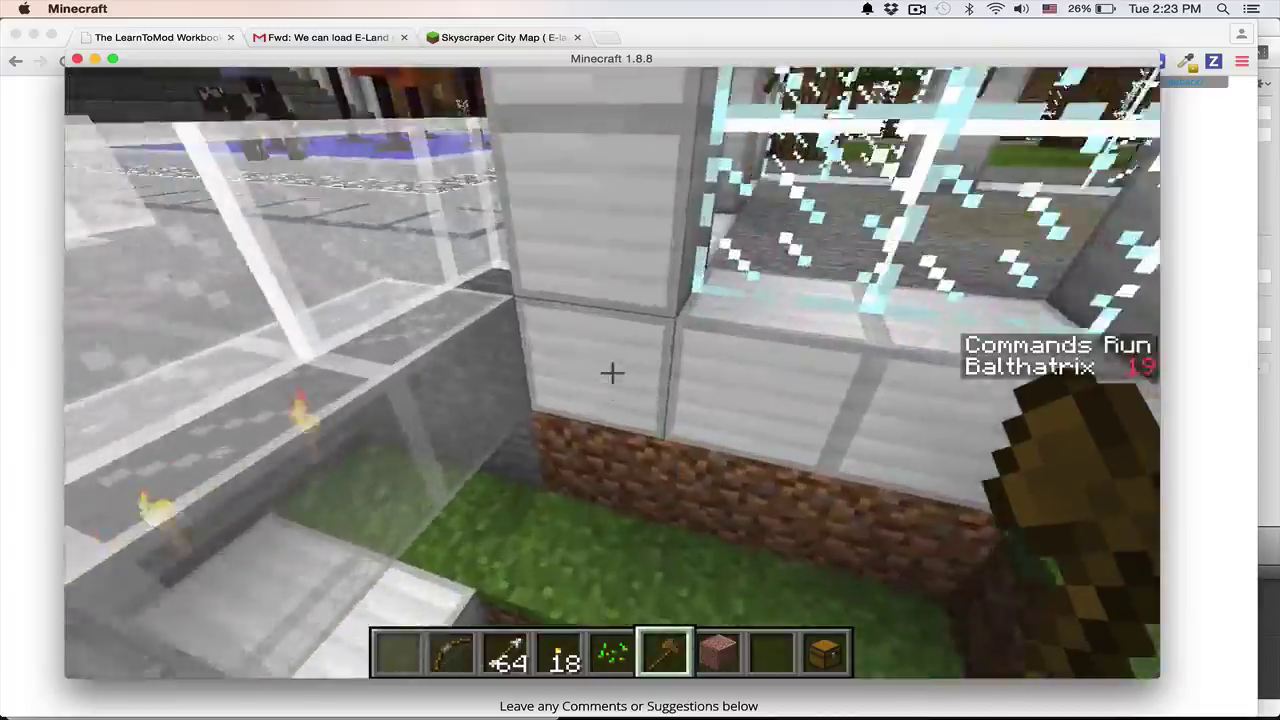
click(612, 373)
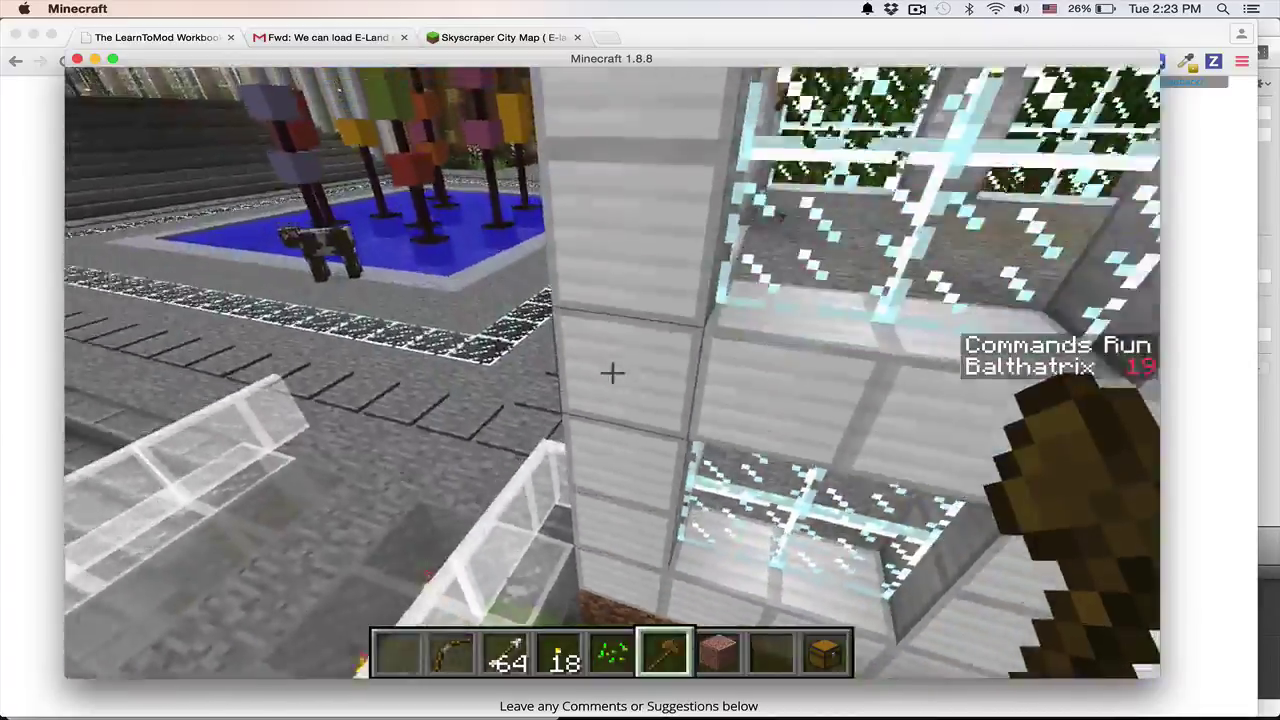
mouse_move(612, 372)
key(space)
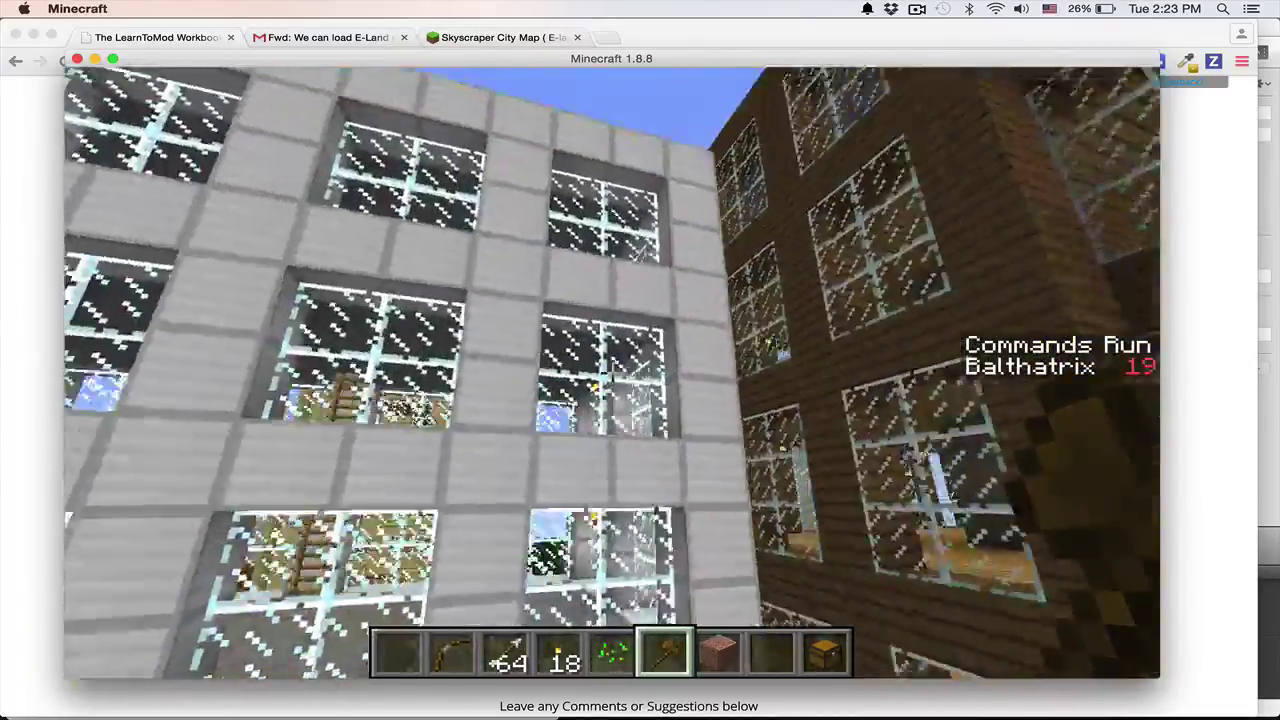
key(w)
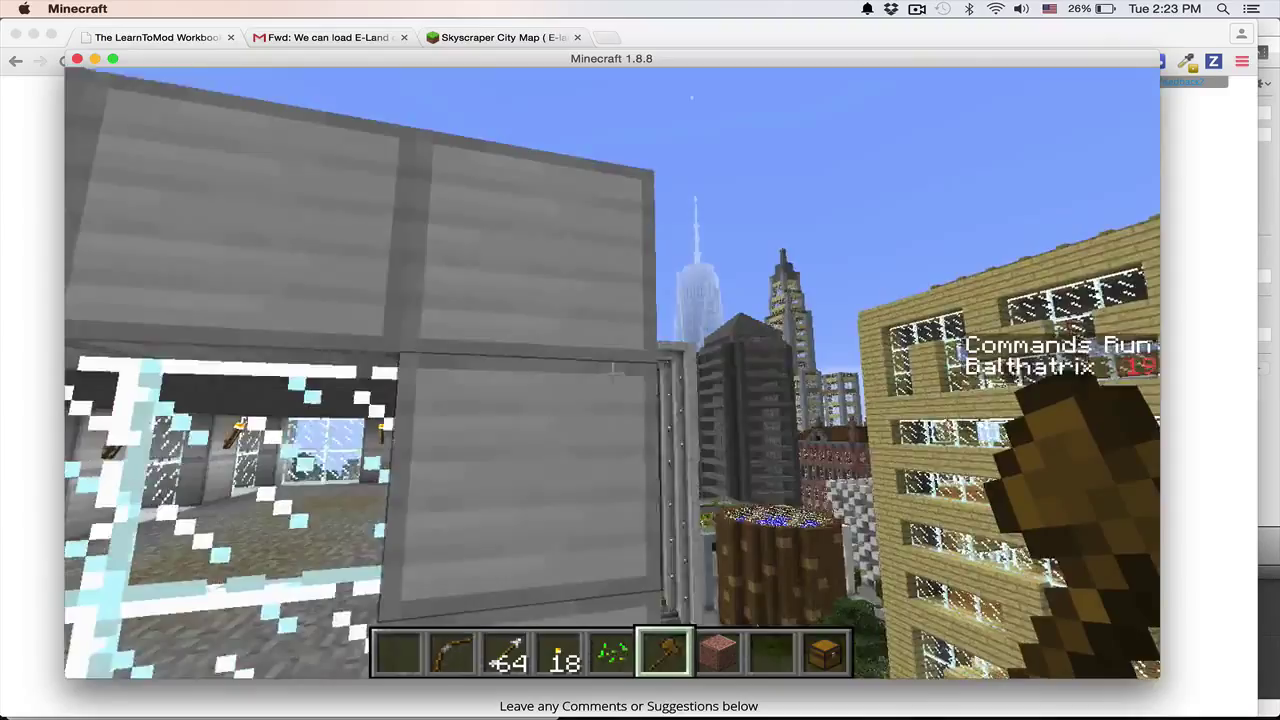
Replace the selected white building's blocks with air using the //set air command, and issue the command a second time.
key(t)
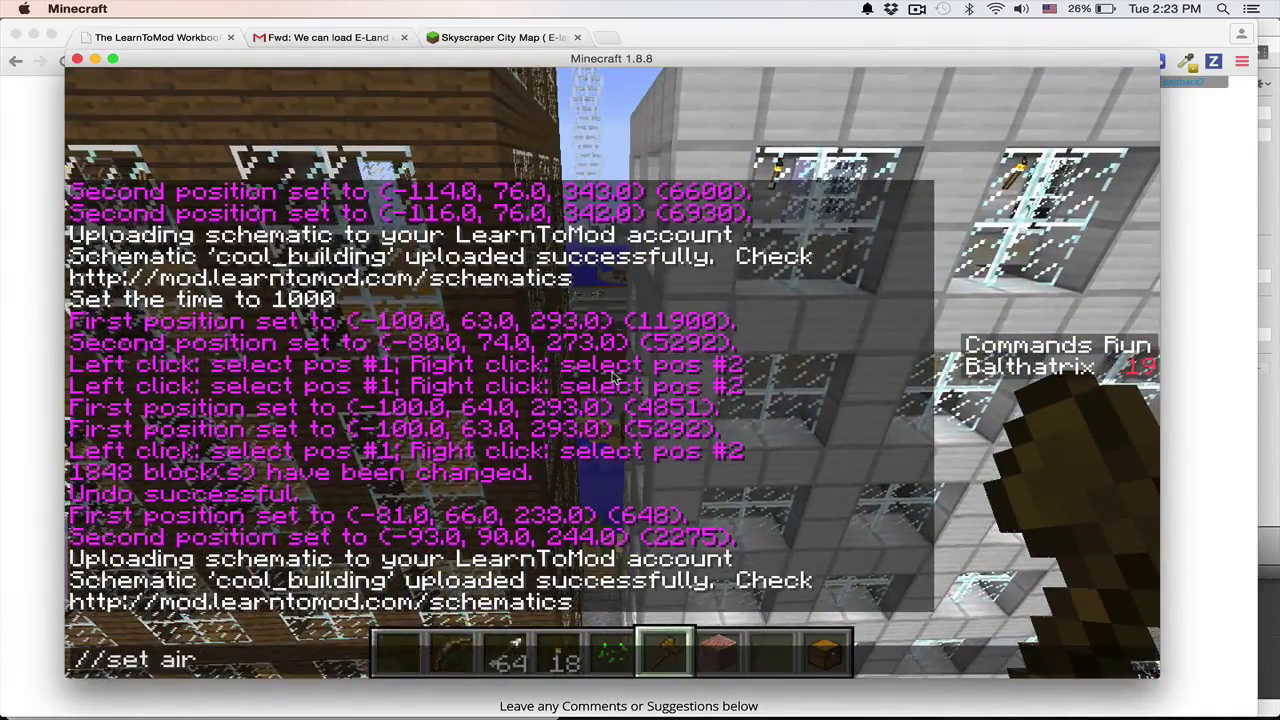
key(Return)
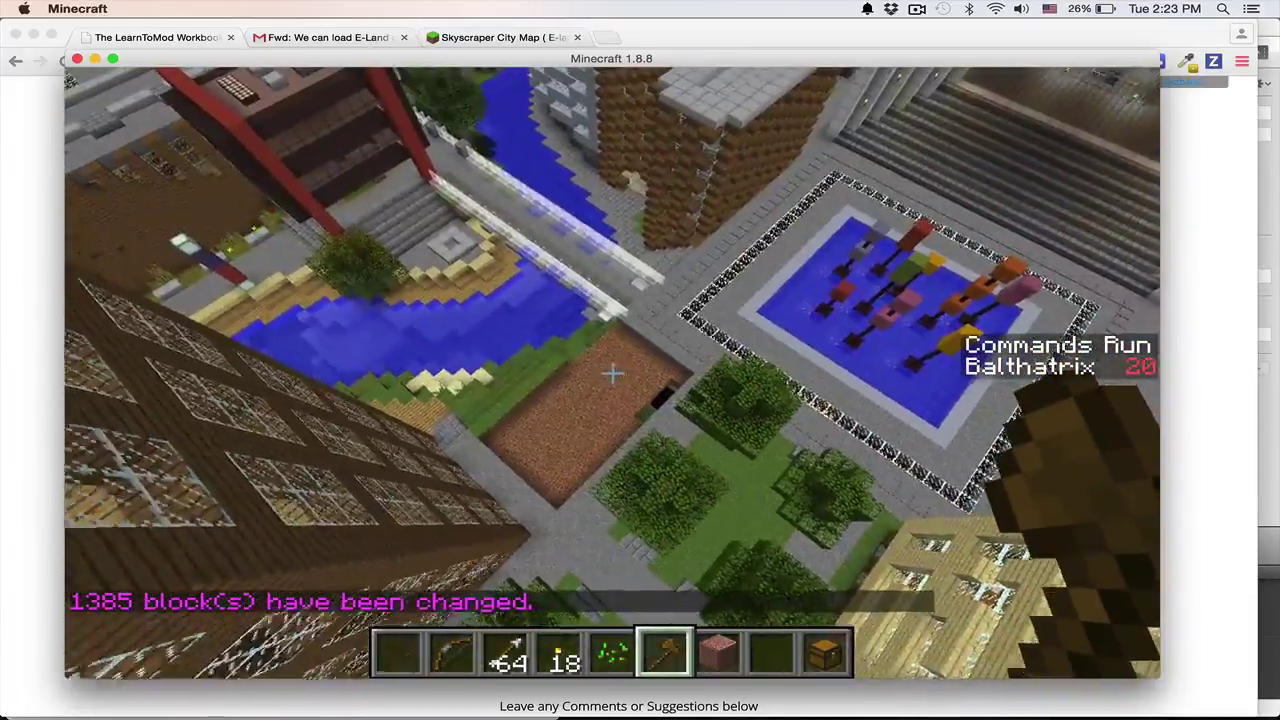
text(t//set air)
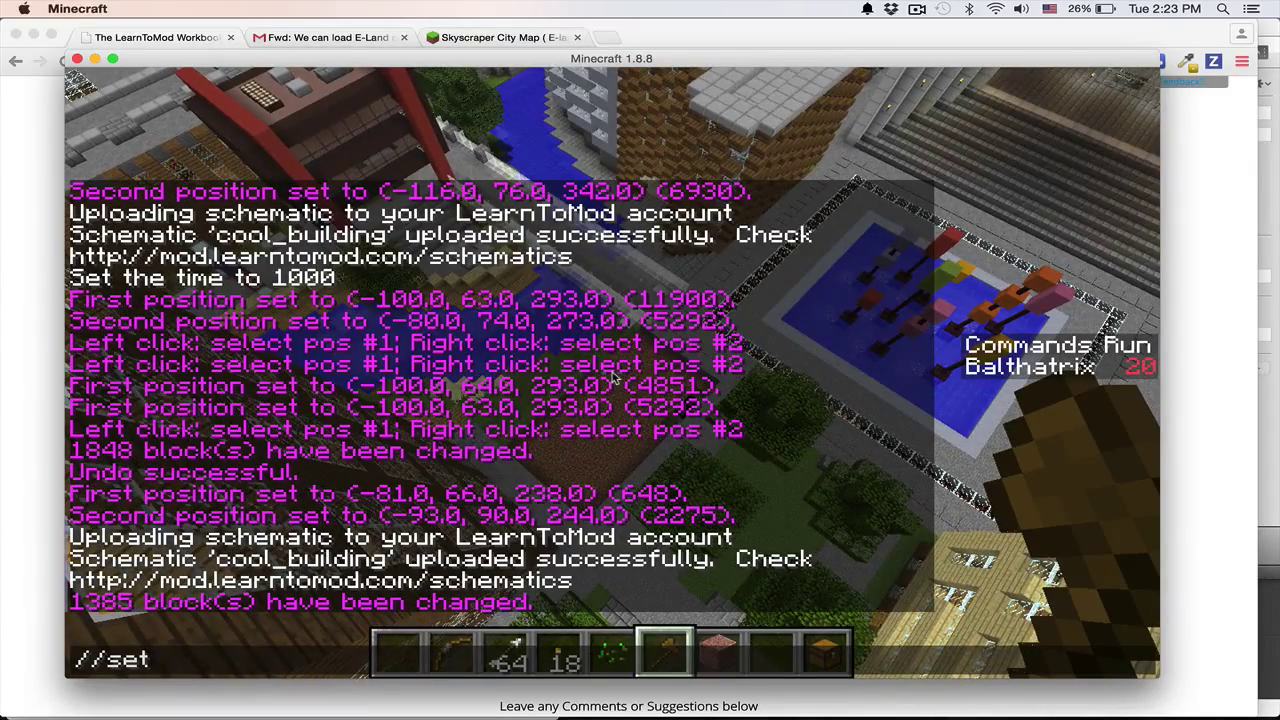
key(Escape)
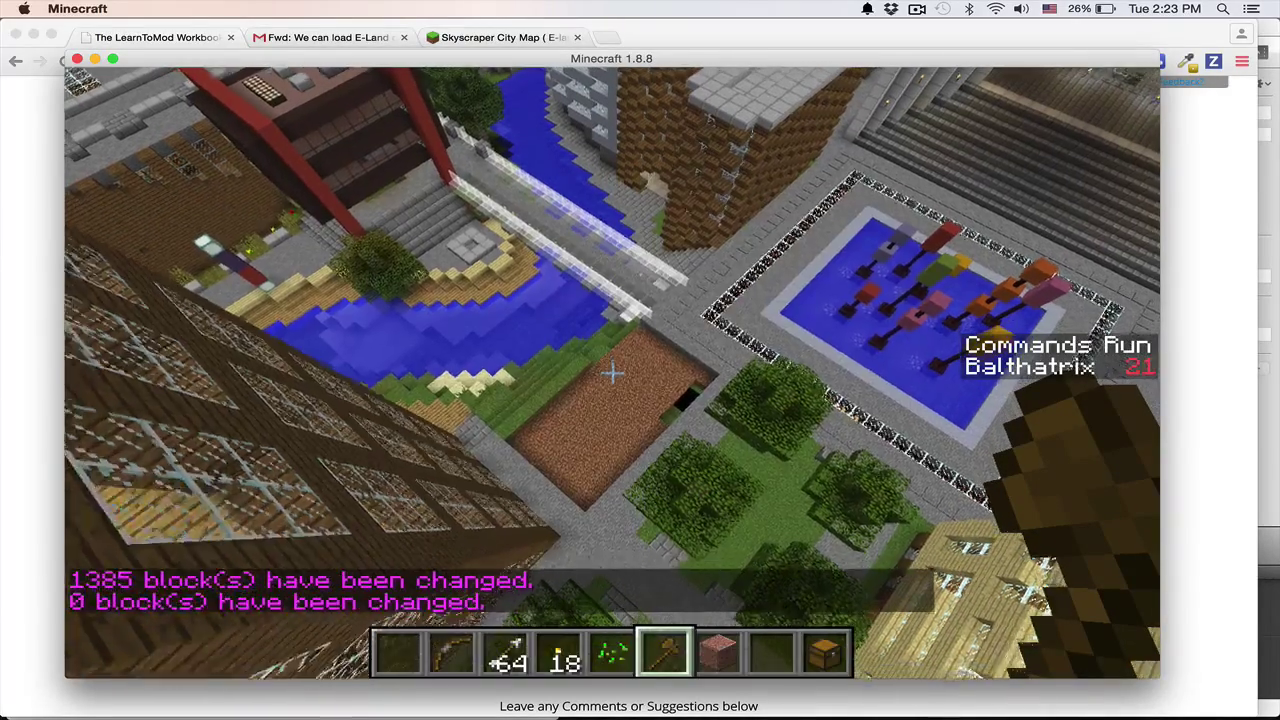
Undo both air replacements to bring the white building back.
key(t)
key(Up)
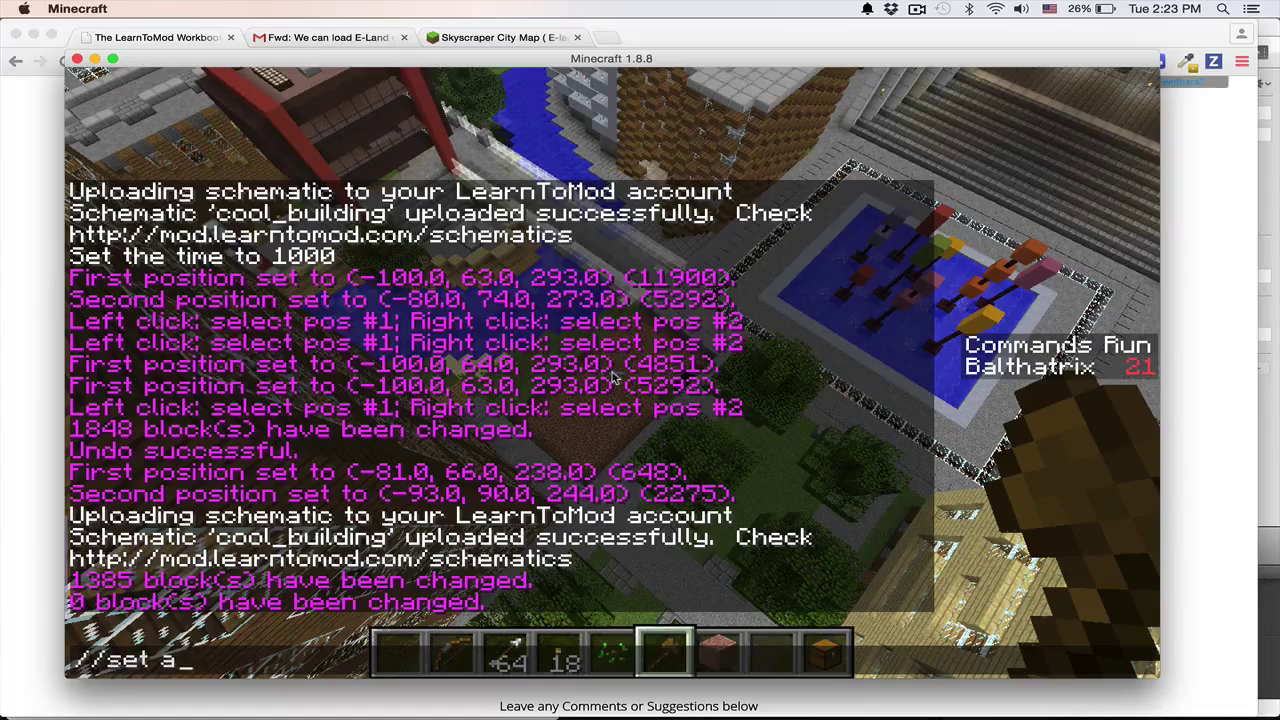
key(Return)
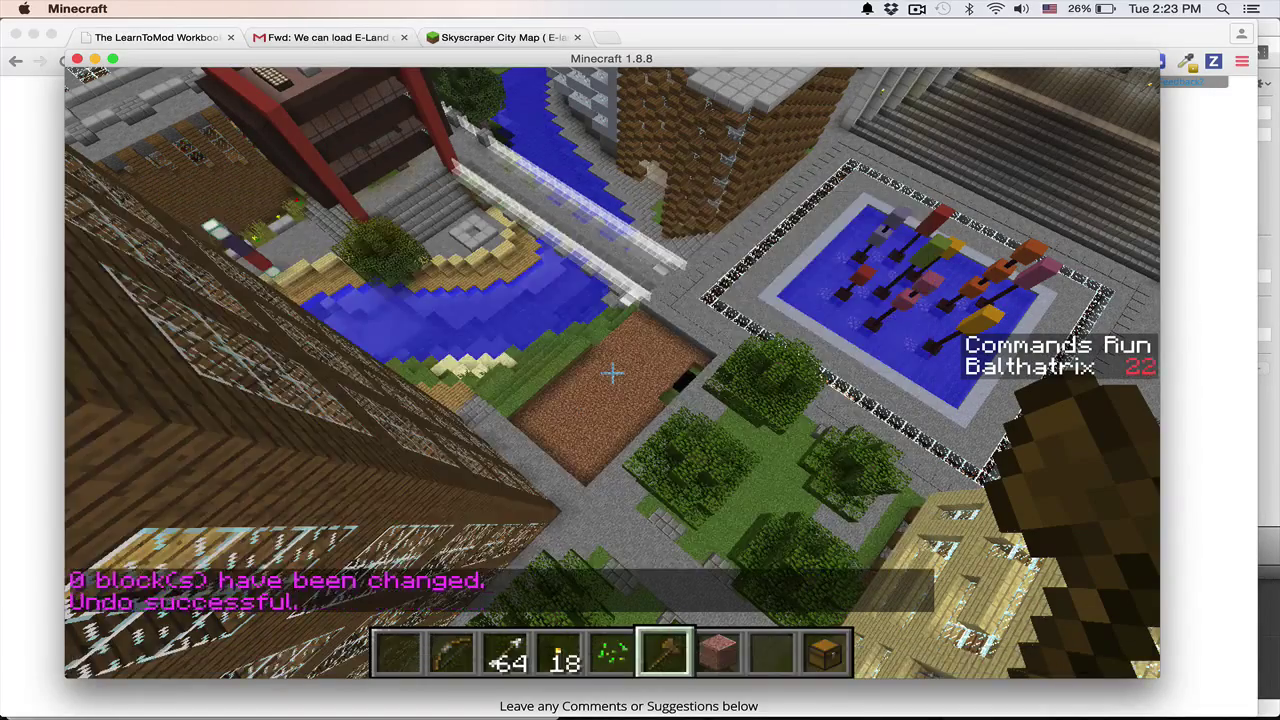
key(t)
key(Up)
key(Escape)
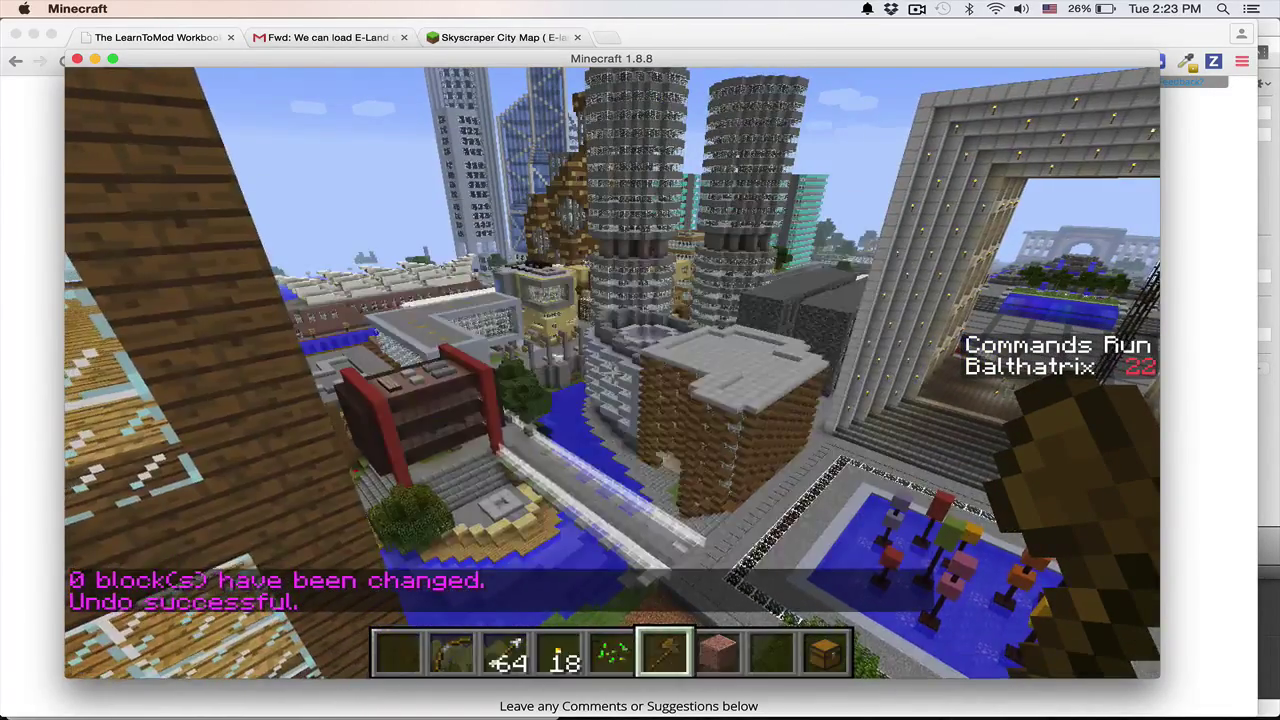
Fly around the white building and inspect its roof and outer walls.
key(w)
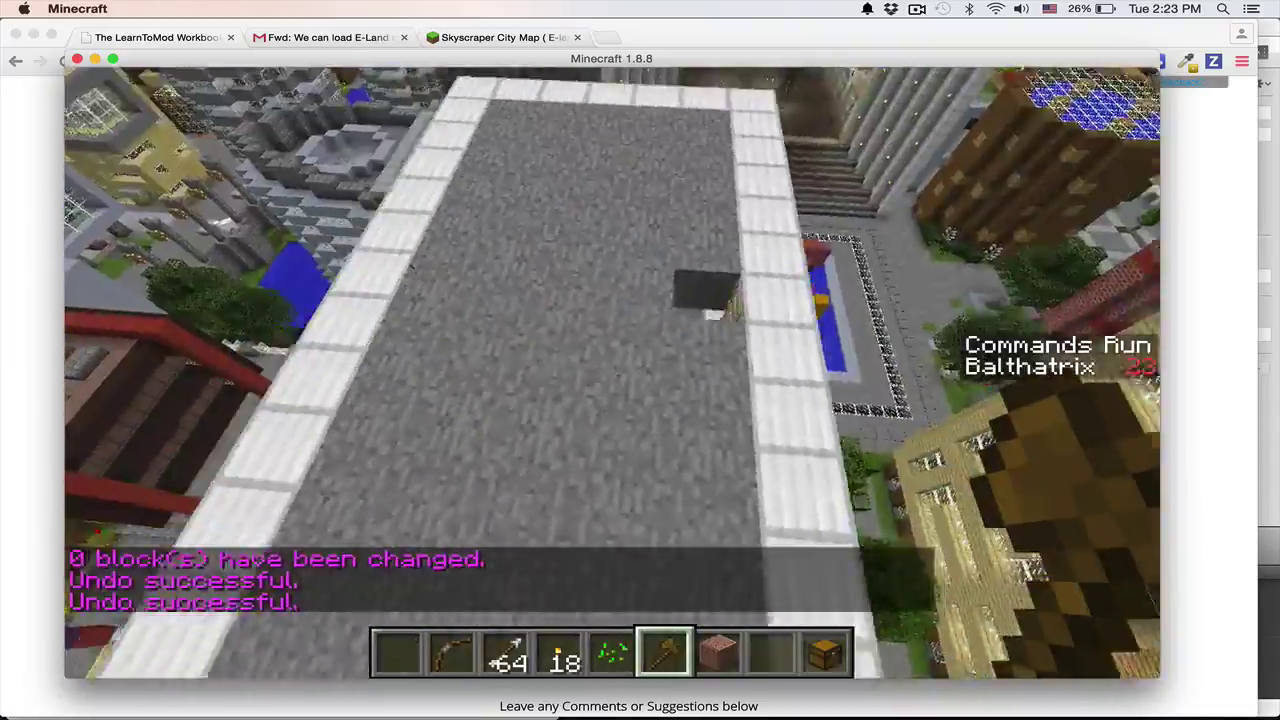
key(space)
key(space)
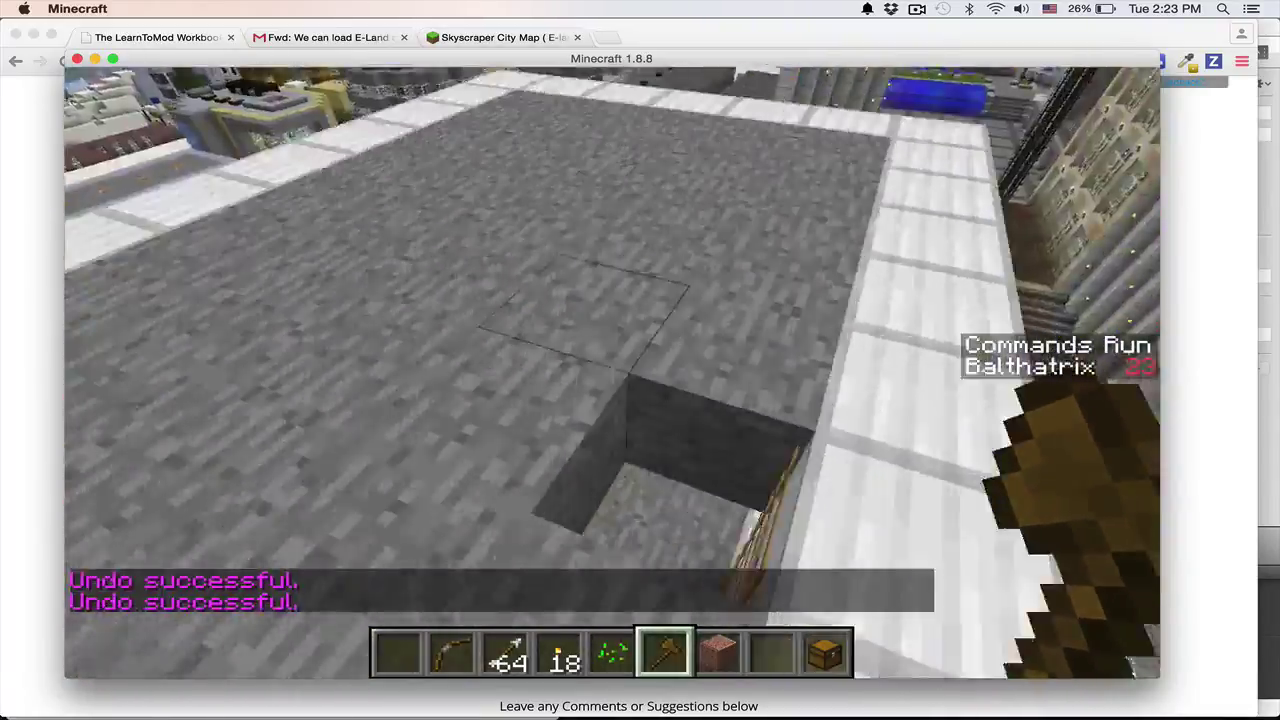
key(space)
key(space)
key(s)
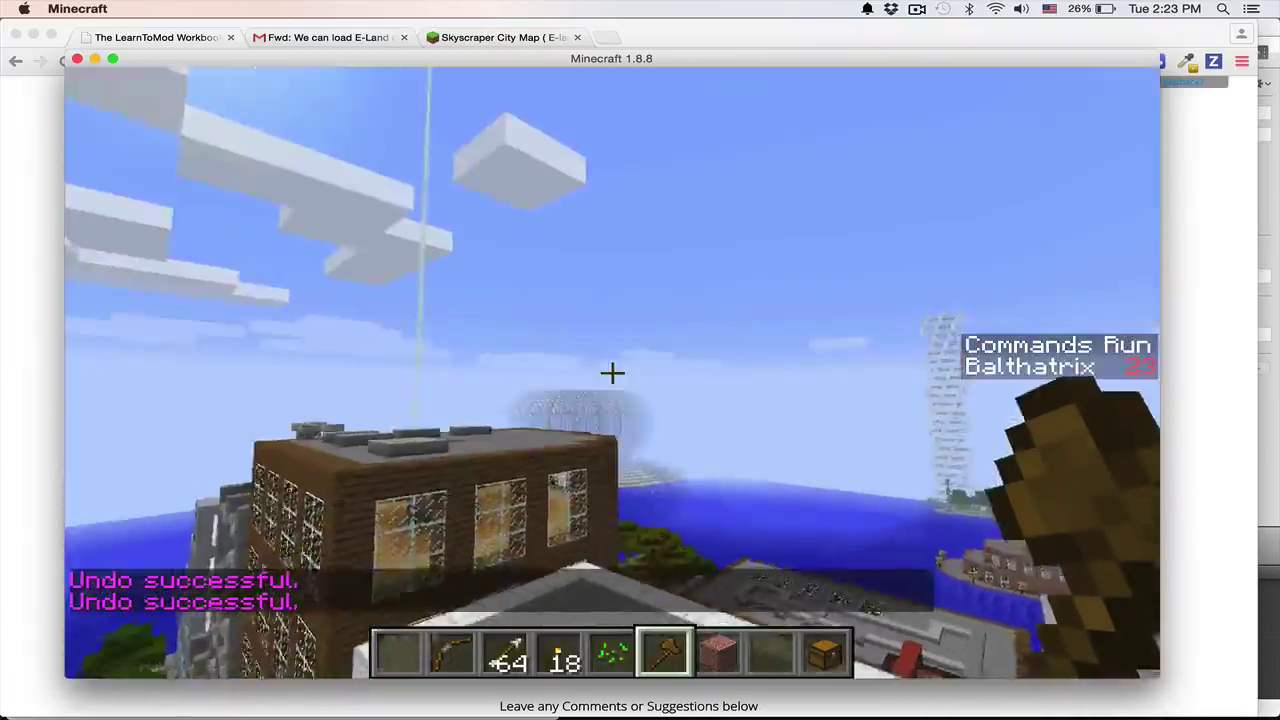
key(s)
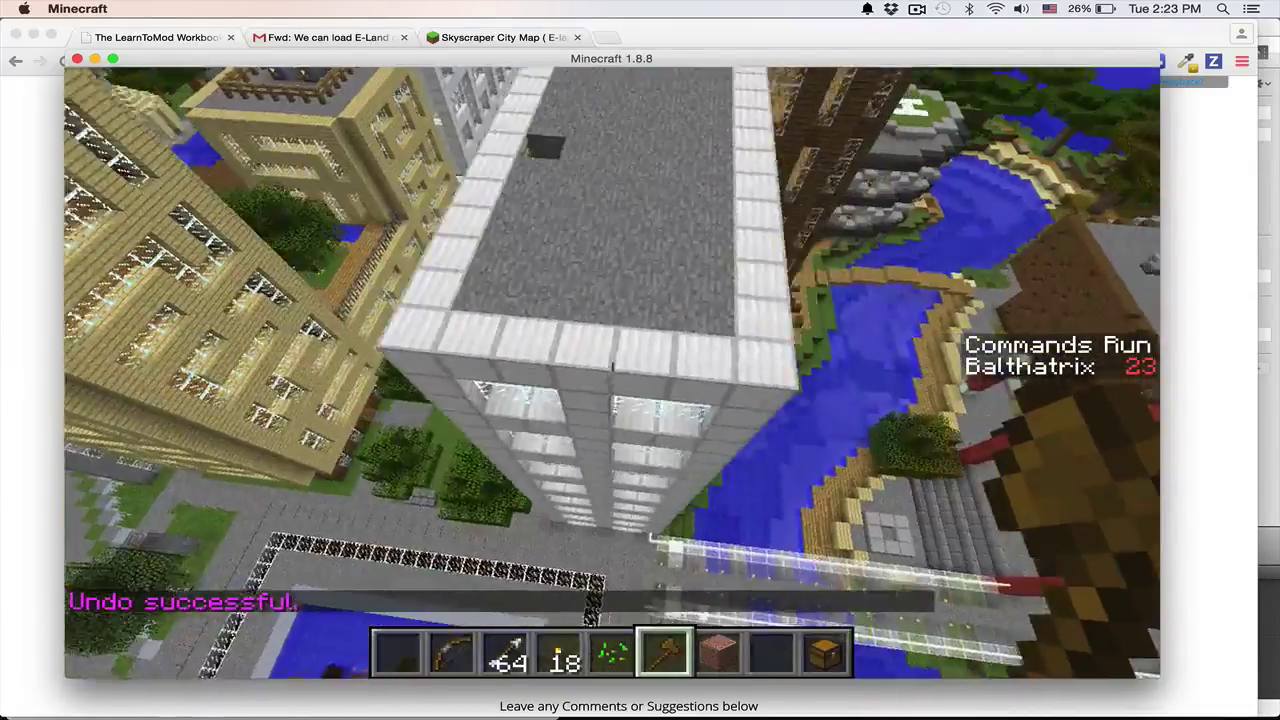
key(d)
key(w)
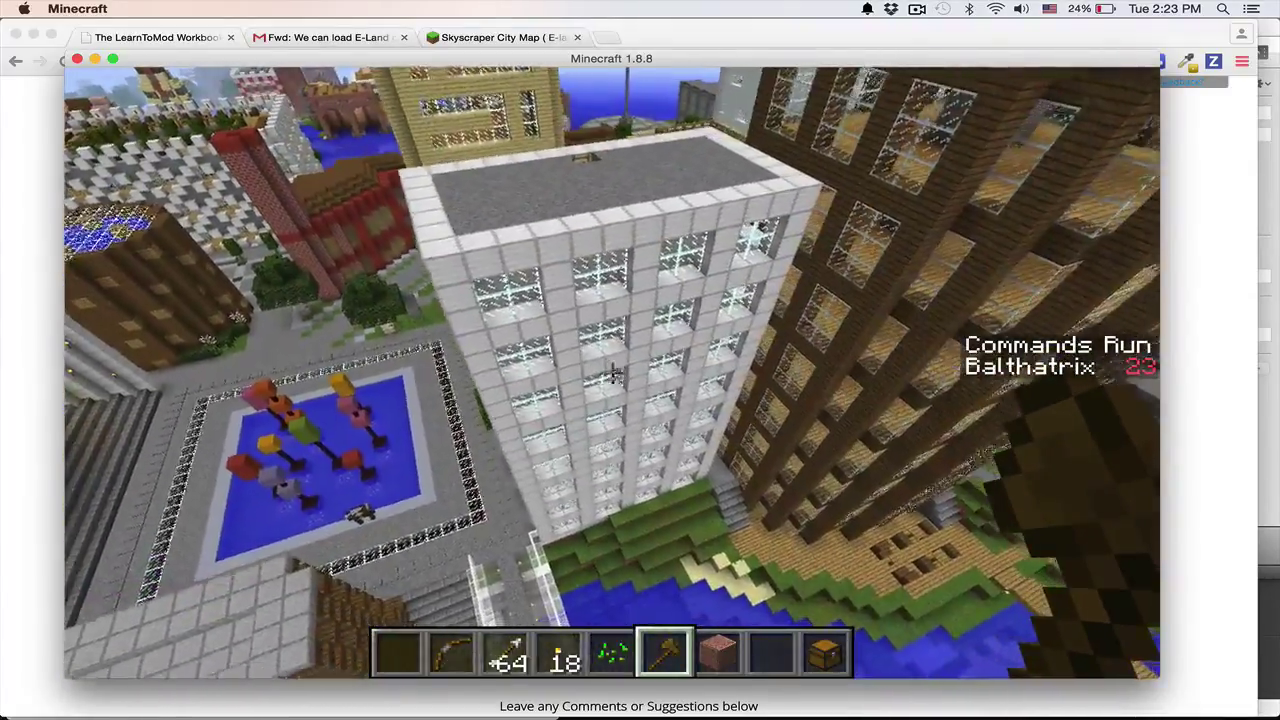
Upload the selected building as a schematic with the command /js schematics.copy("cool_building").
key(t)
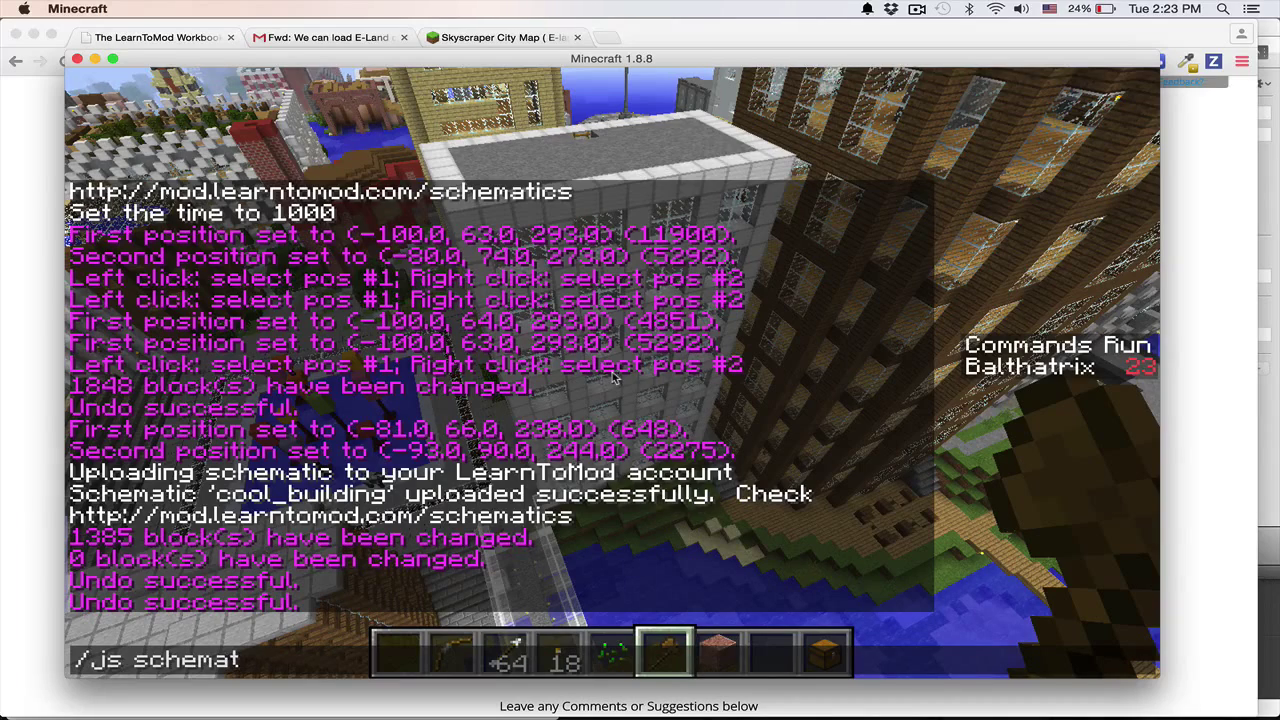
text(copy)
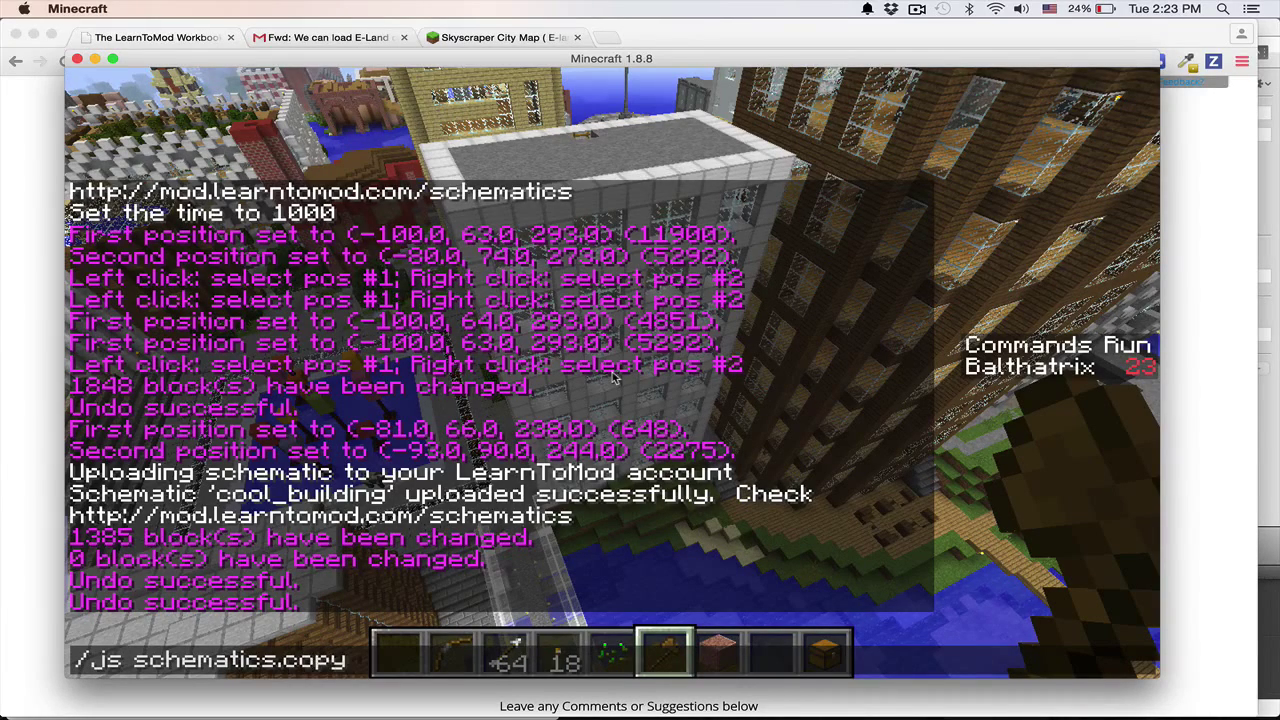
text(("cool)
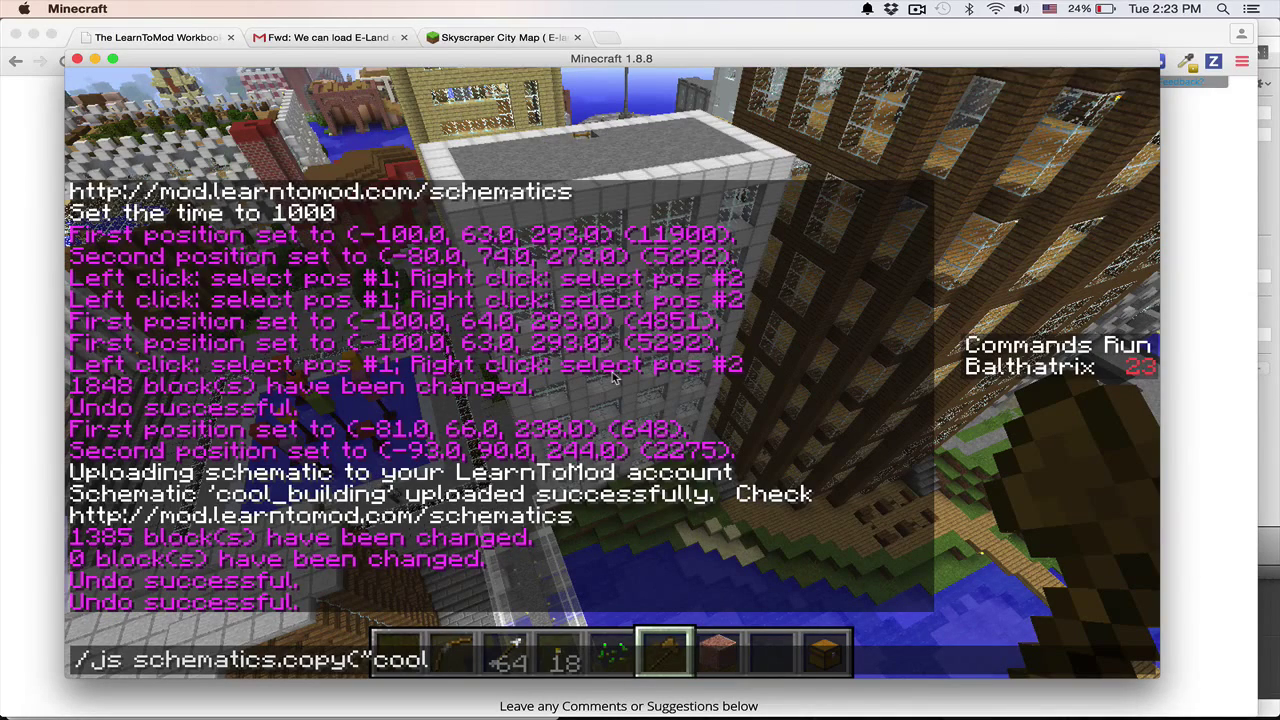
text(_build)
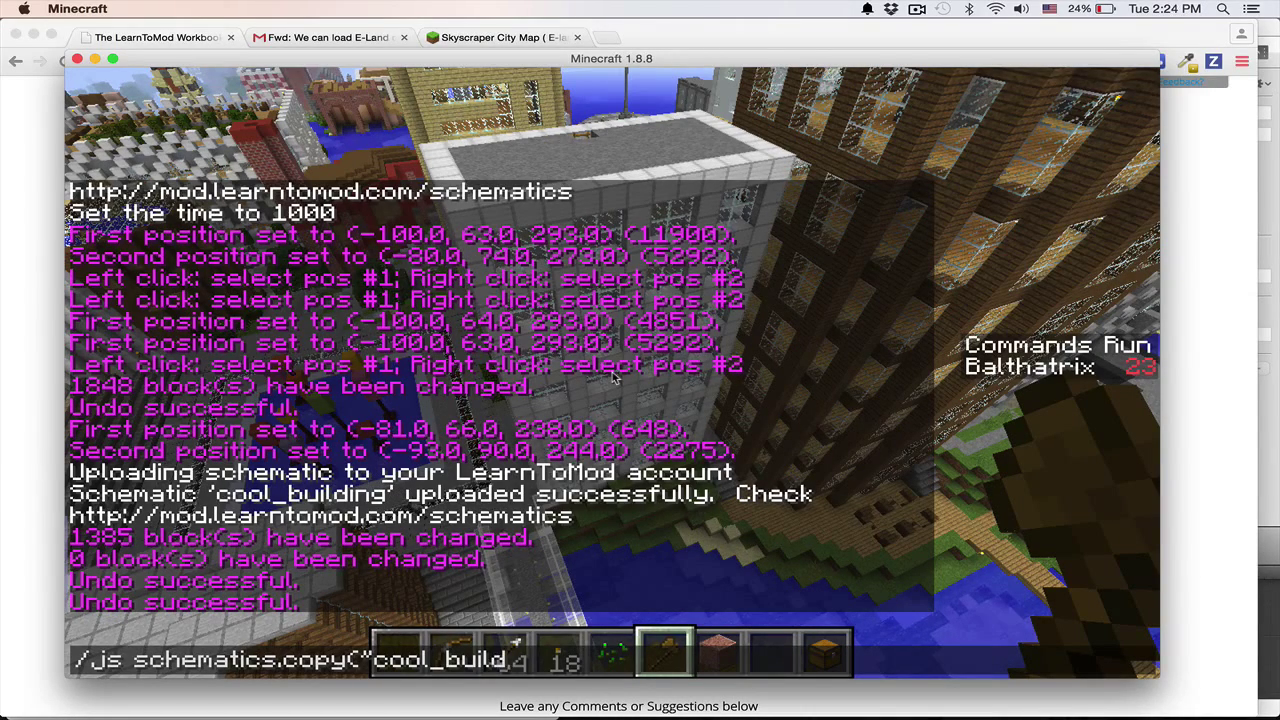
text(ing"))
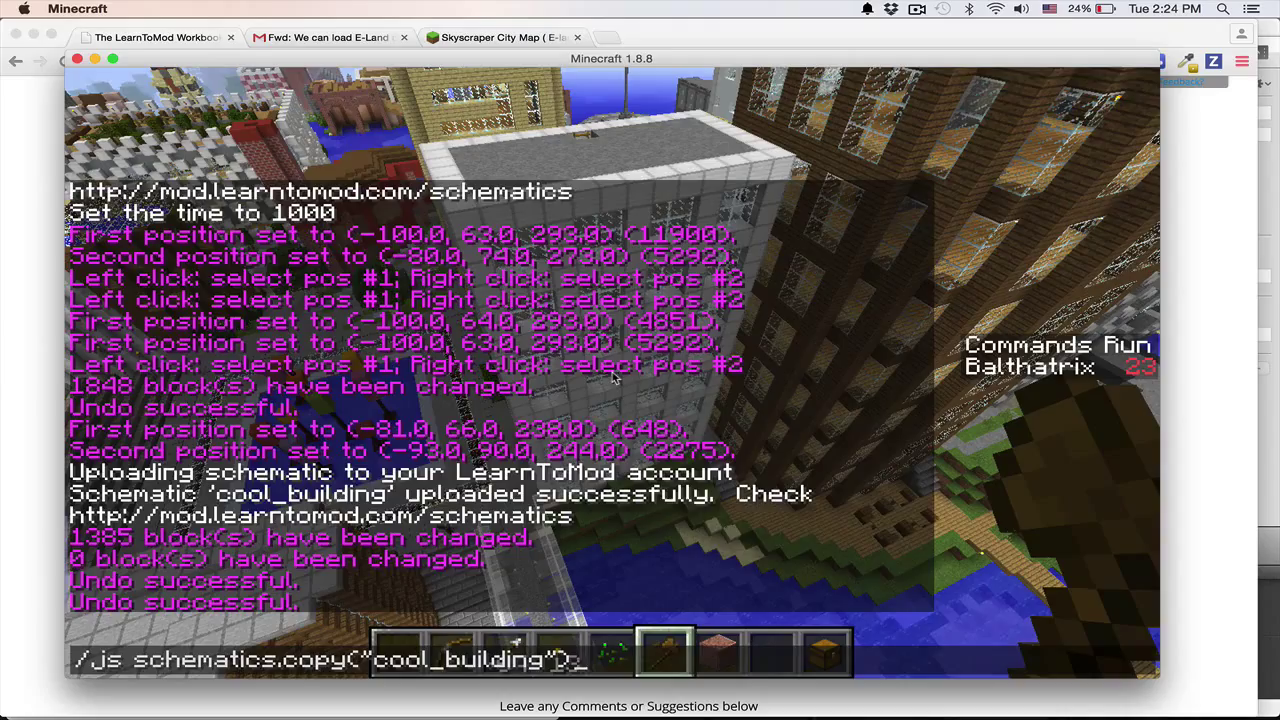
key(Return)
key(w)
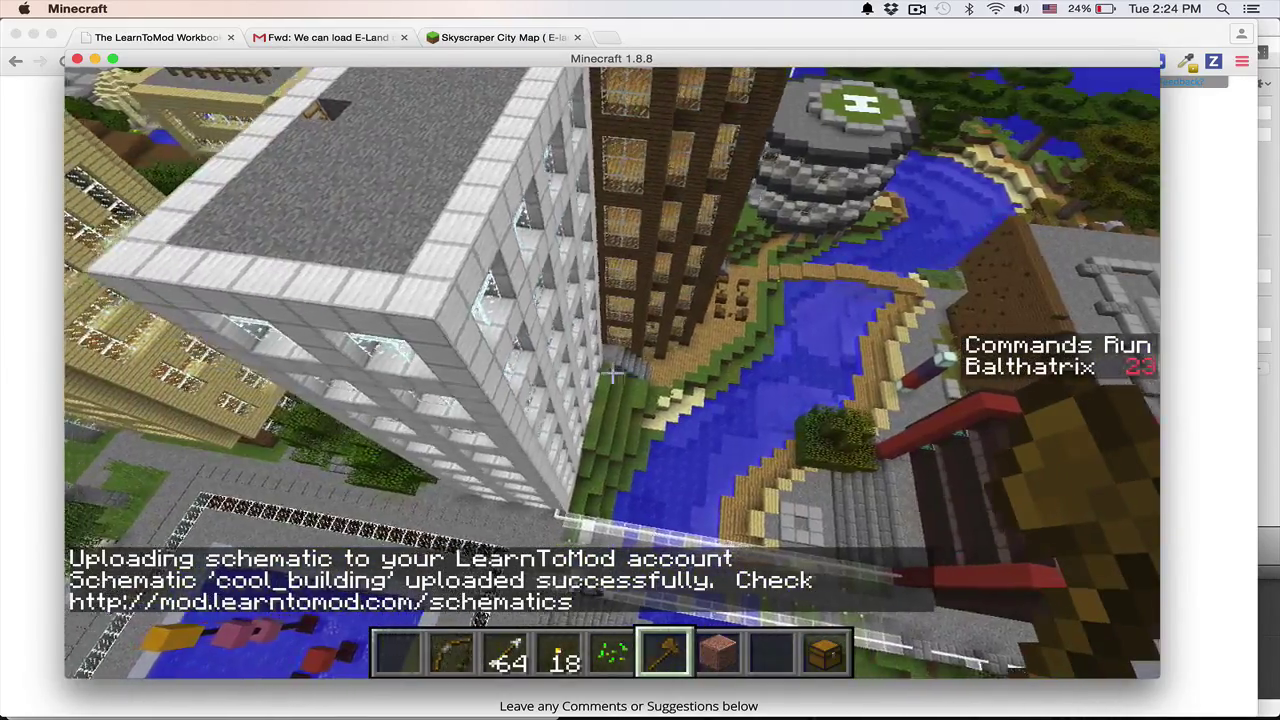
key(t)
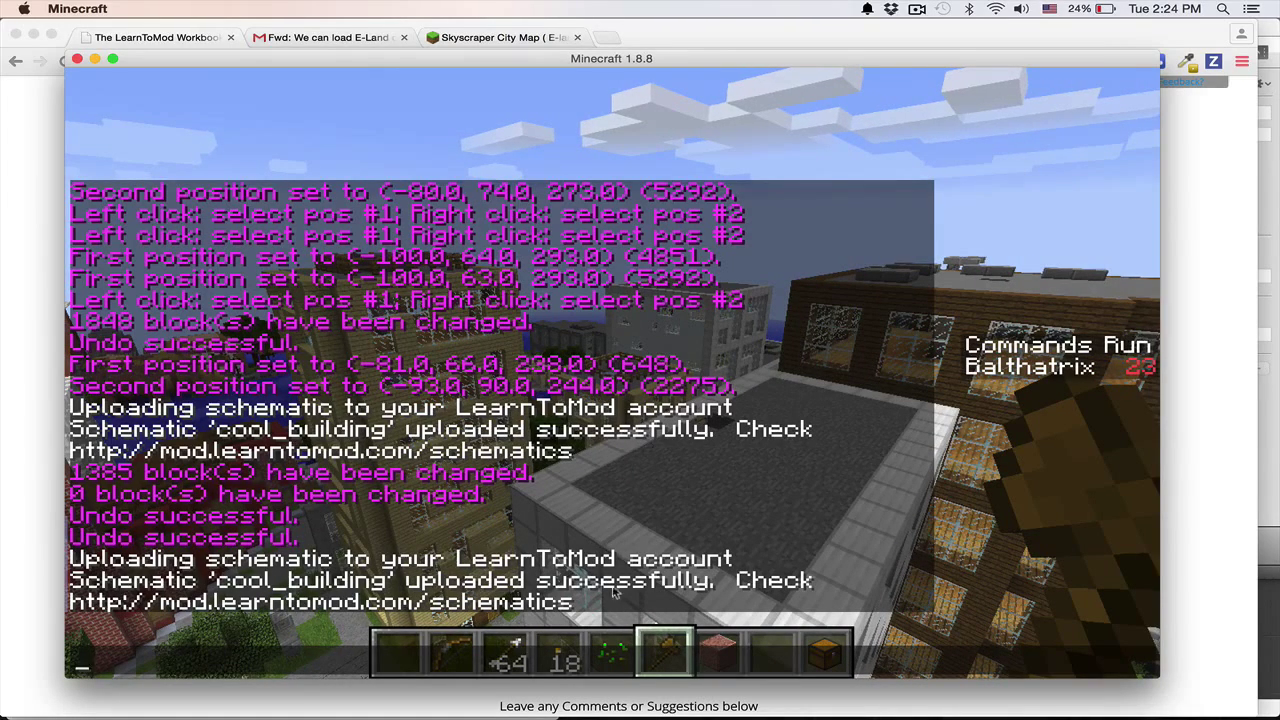
click(140, 604)
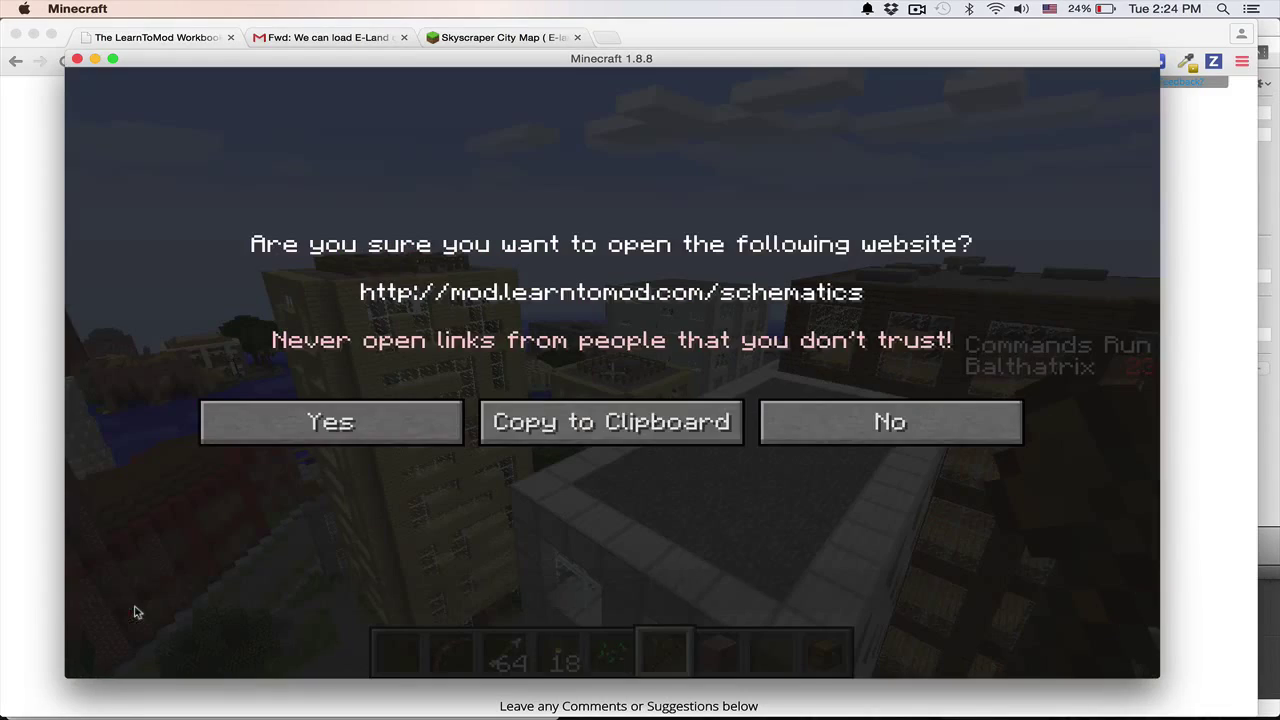
click(866, 428)
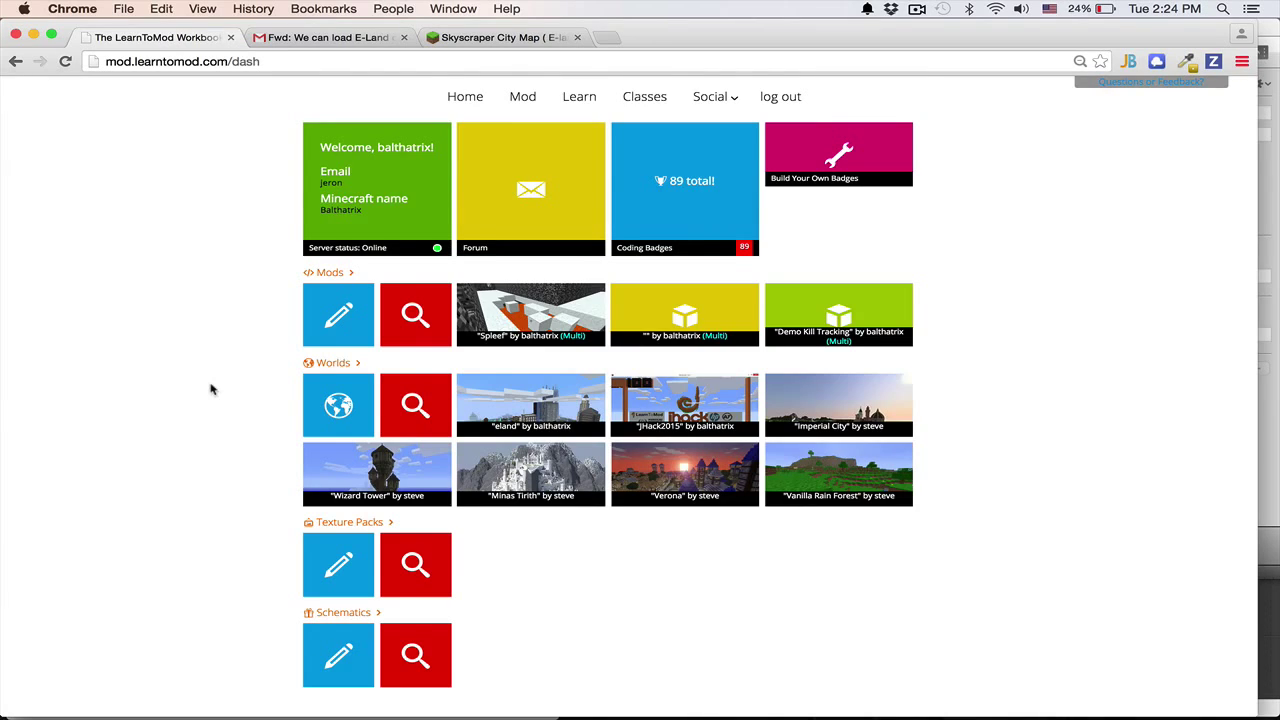
In Chrome, open the Cool Building schematic from the LearnToMod schematics list and examine its paste command and 3D preview.
scroll(211, 389, down, 1)
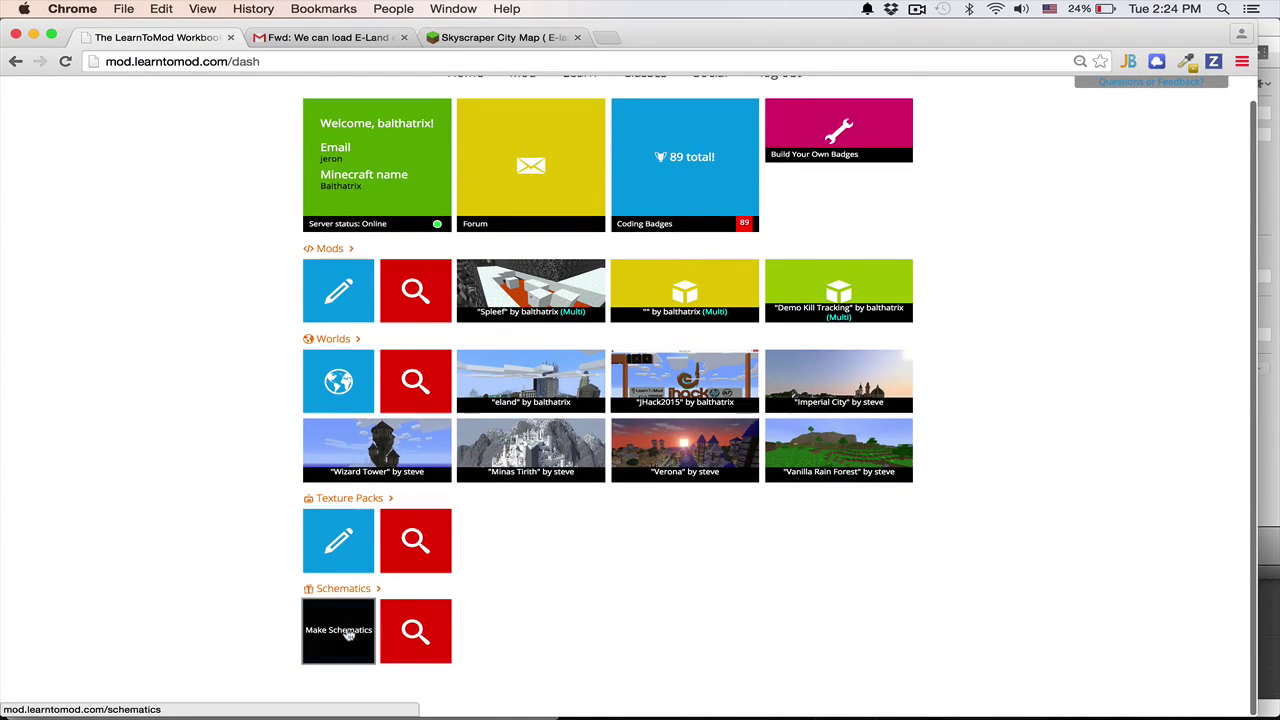
click(348, 633)
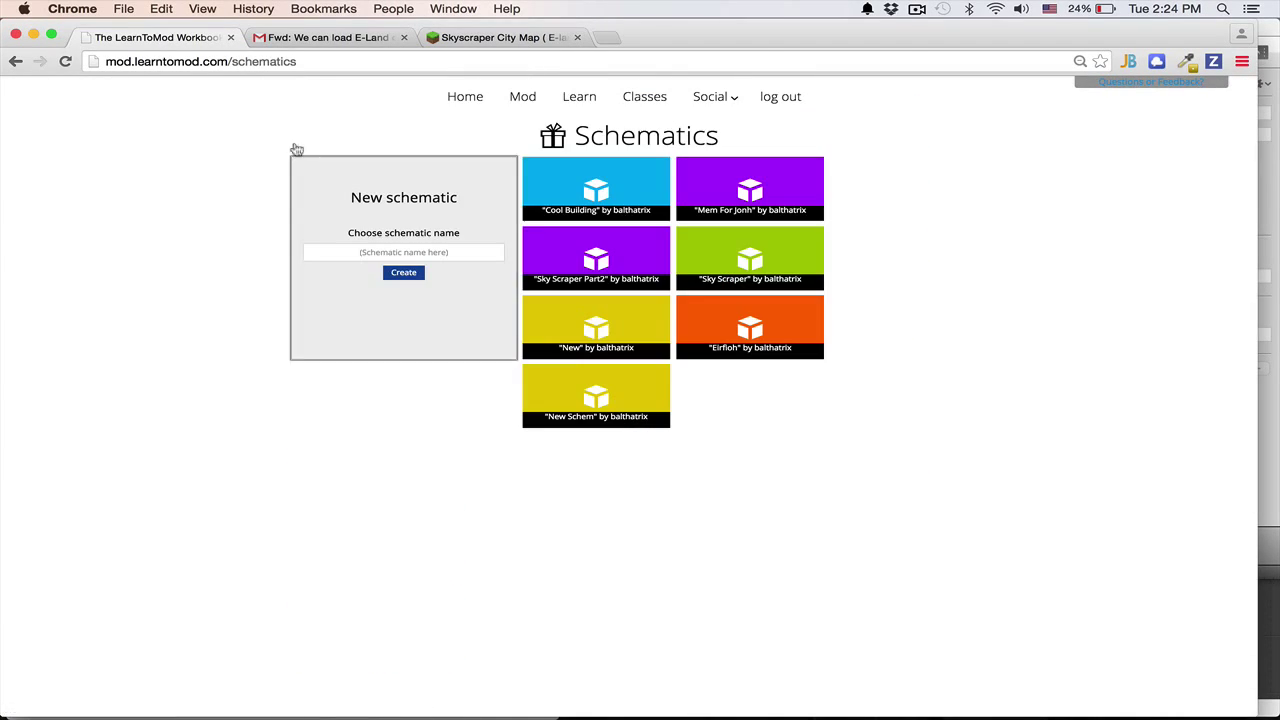
click(592, 181)
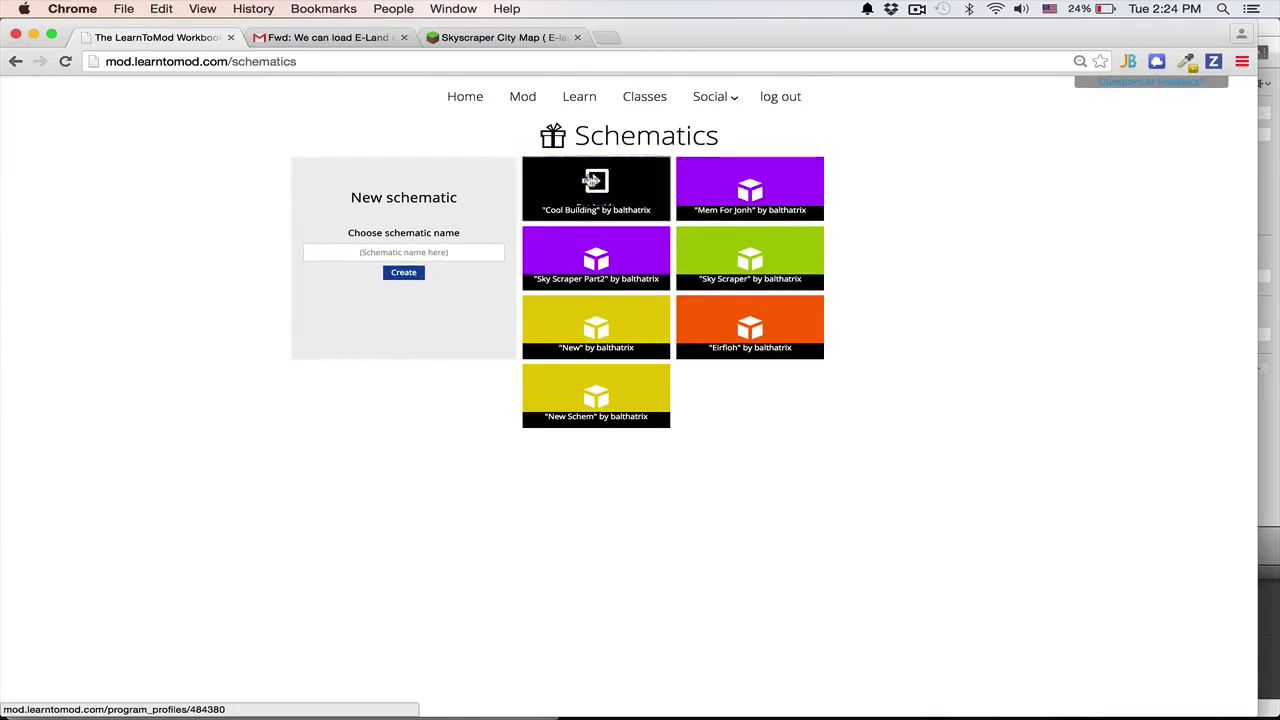
click(591, 180)
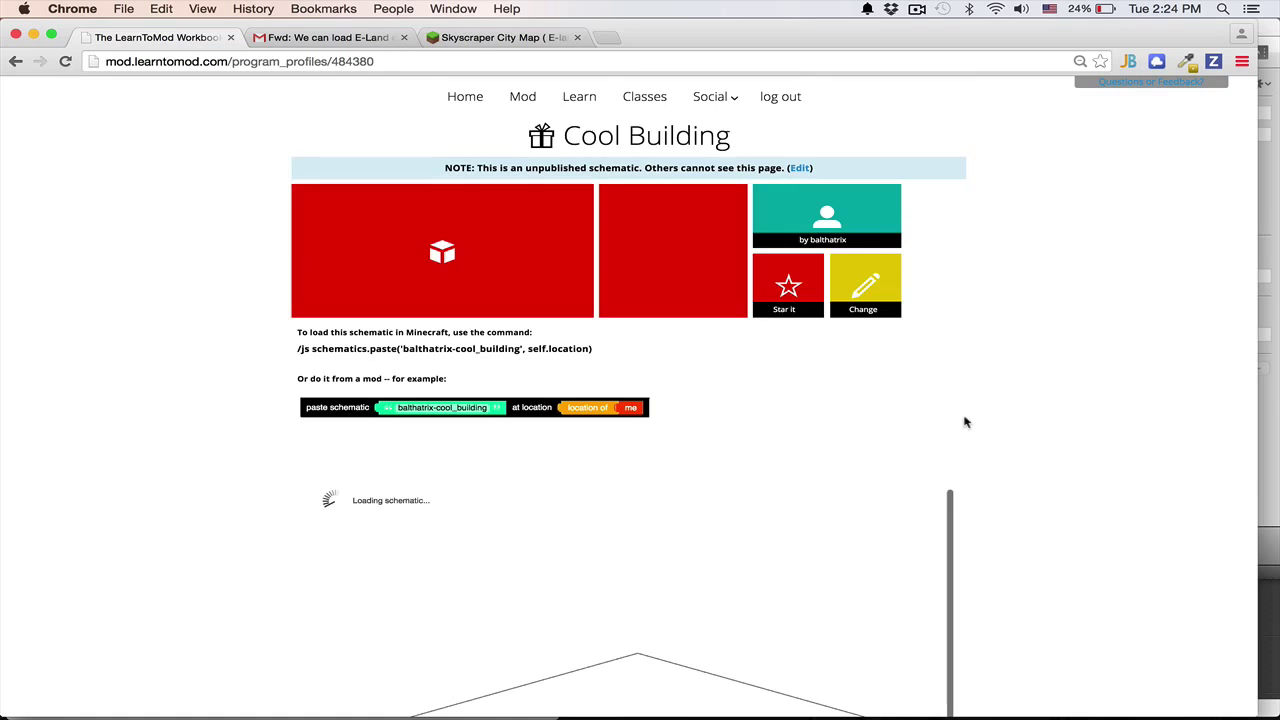
scroll(1057, 457, down, 5)
scroll(1058, 460, up, 5)
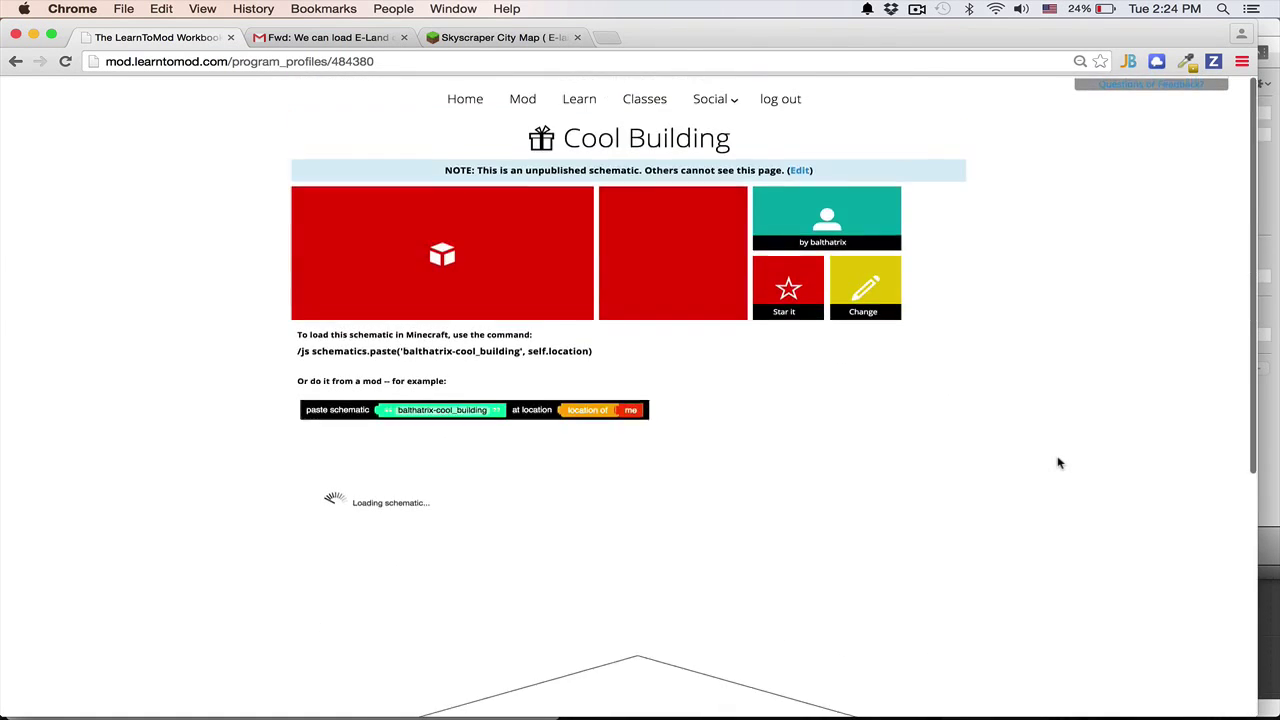
scroll(1060, 463, down, 3)
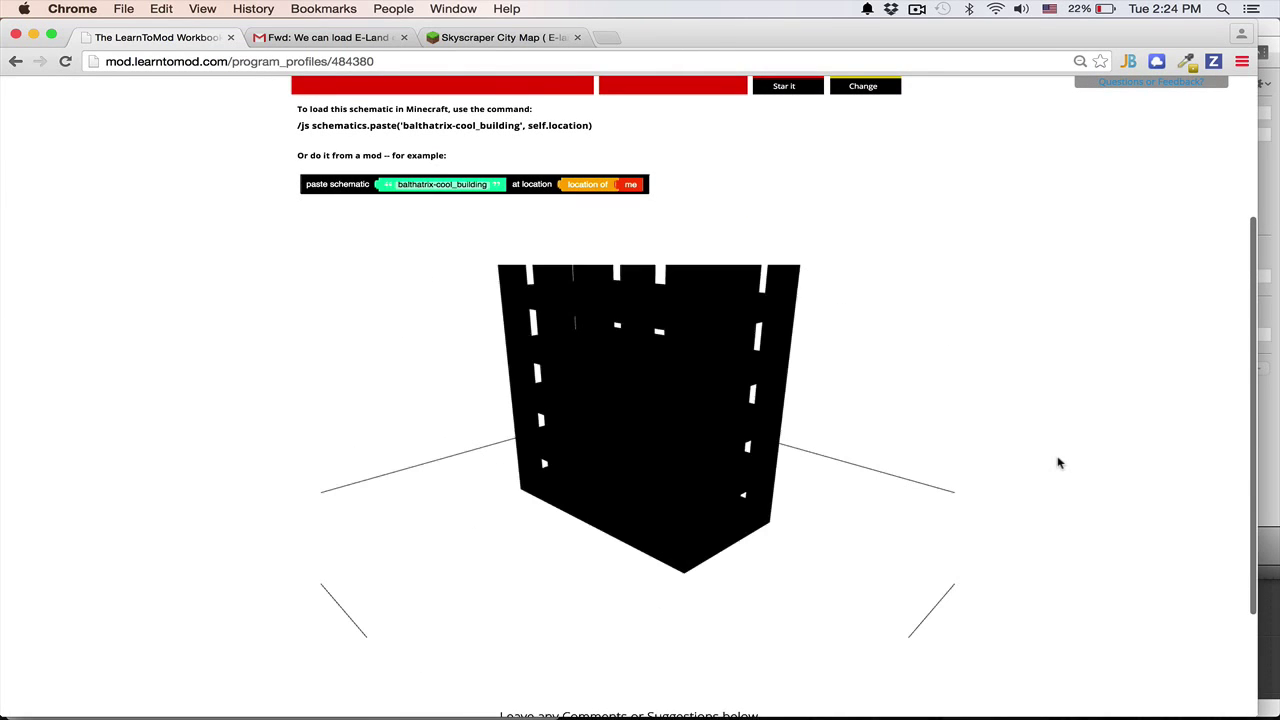
Open the Cool Building schematic for changing in the schematic editor, with the whole building in view.
scroll(1060, 463, up, 1)
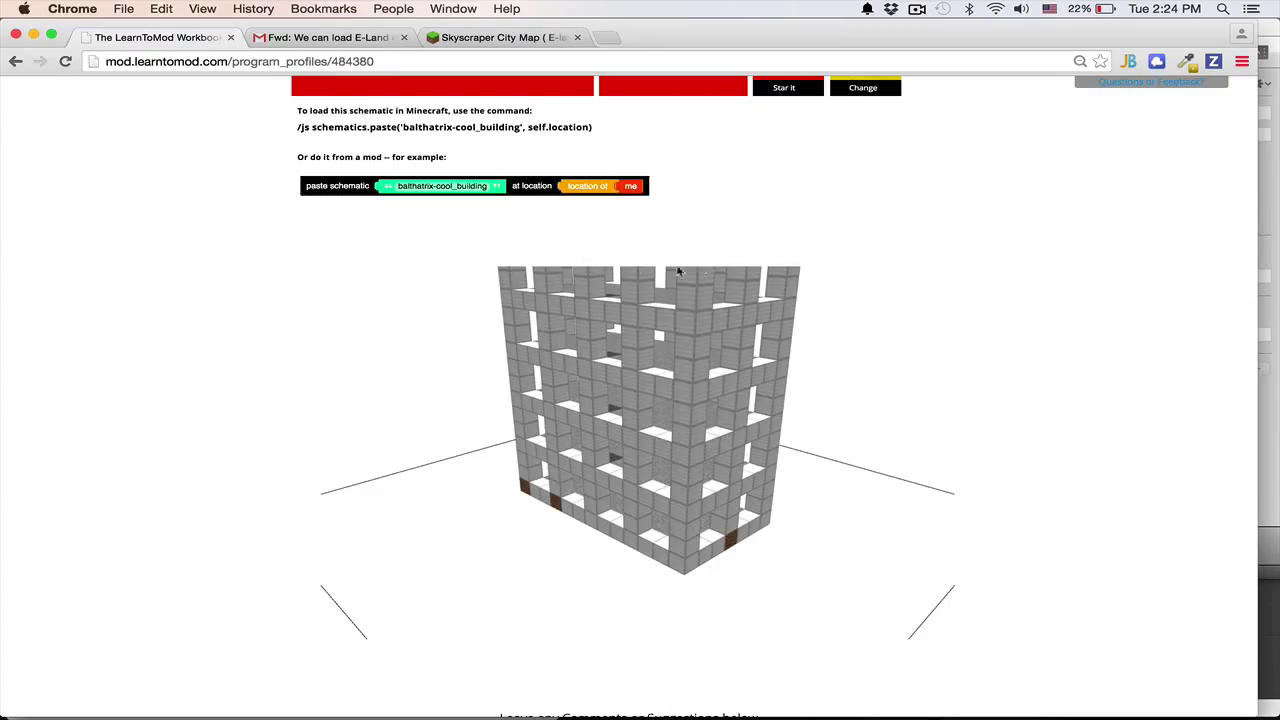
scroll(1046, 509, down, 2)
scroll(1046, 509, up, 4)
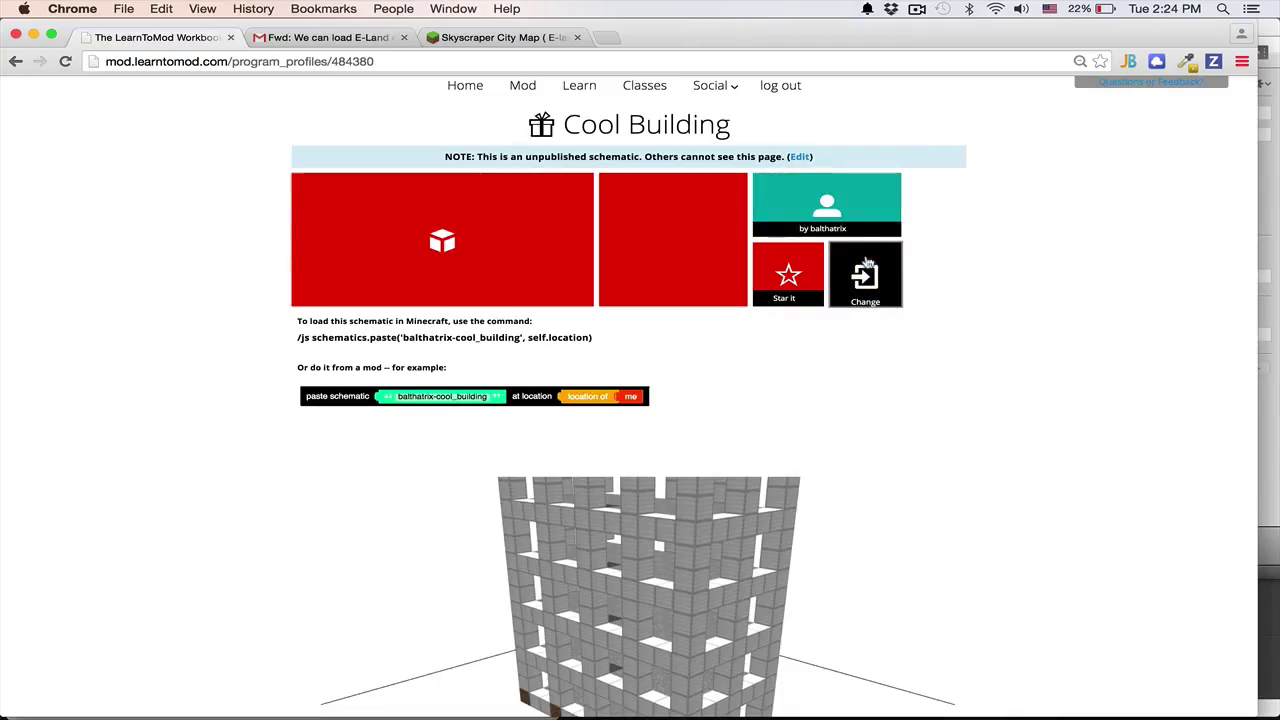
click(866, 268)
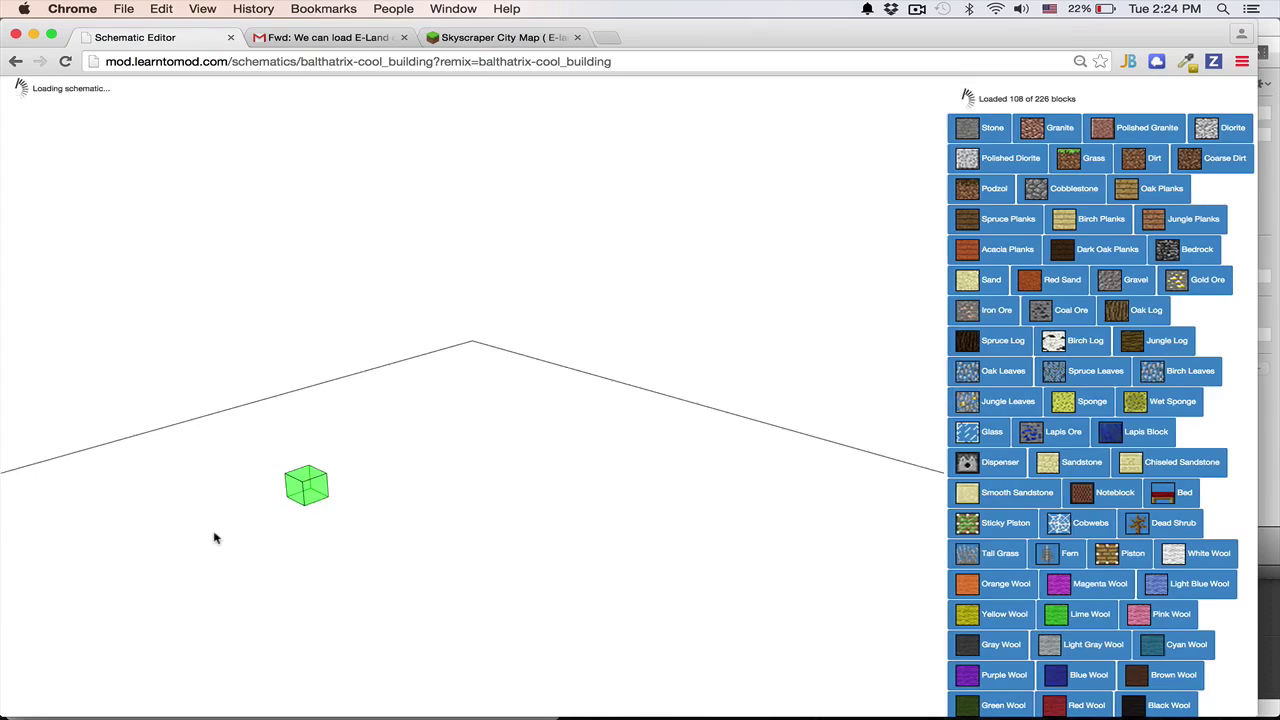
scroll(214, 538, down, 5)
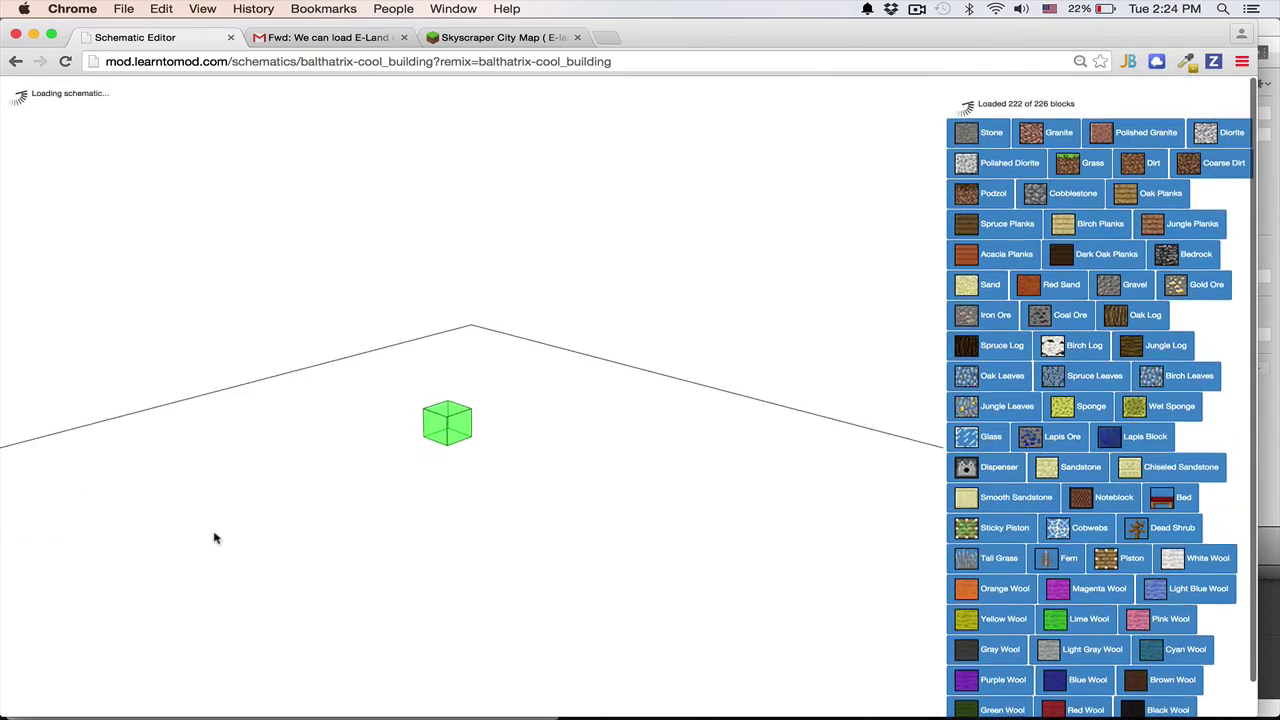
scroll(214, 538, down, 5)
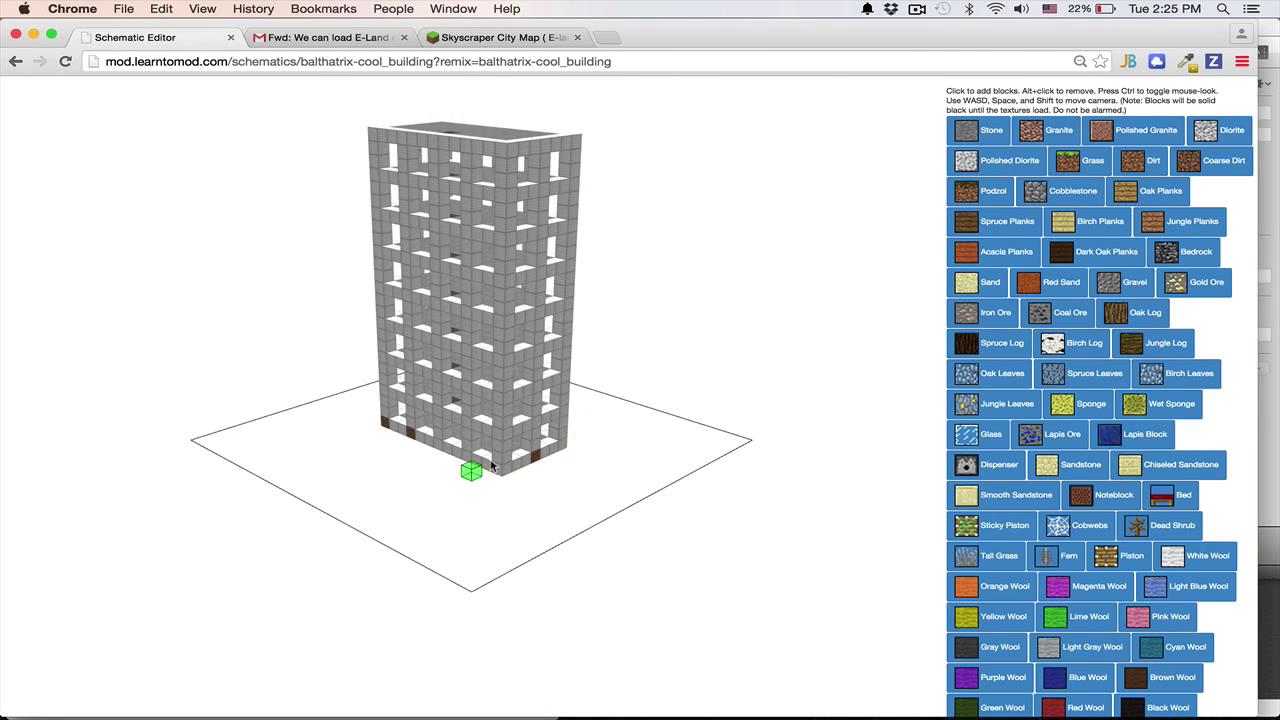
Add eight Sandstone blocks to the schematic, two on the ground beside the building and six across its wide front wall.
click(1020, 498)
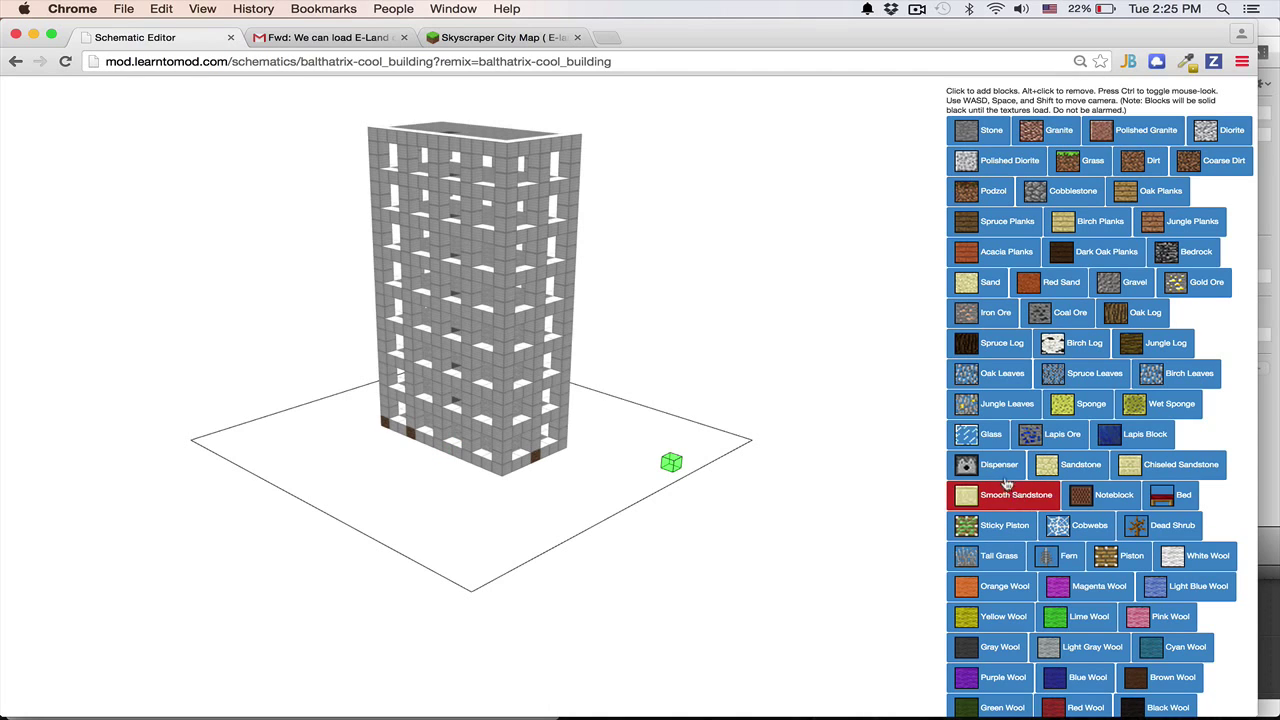
click(995, 464)
click(1078, 464)
click(429, 476)
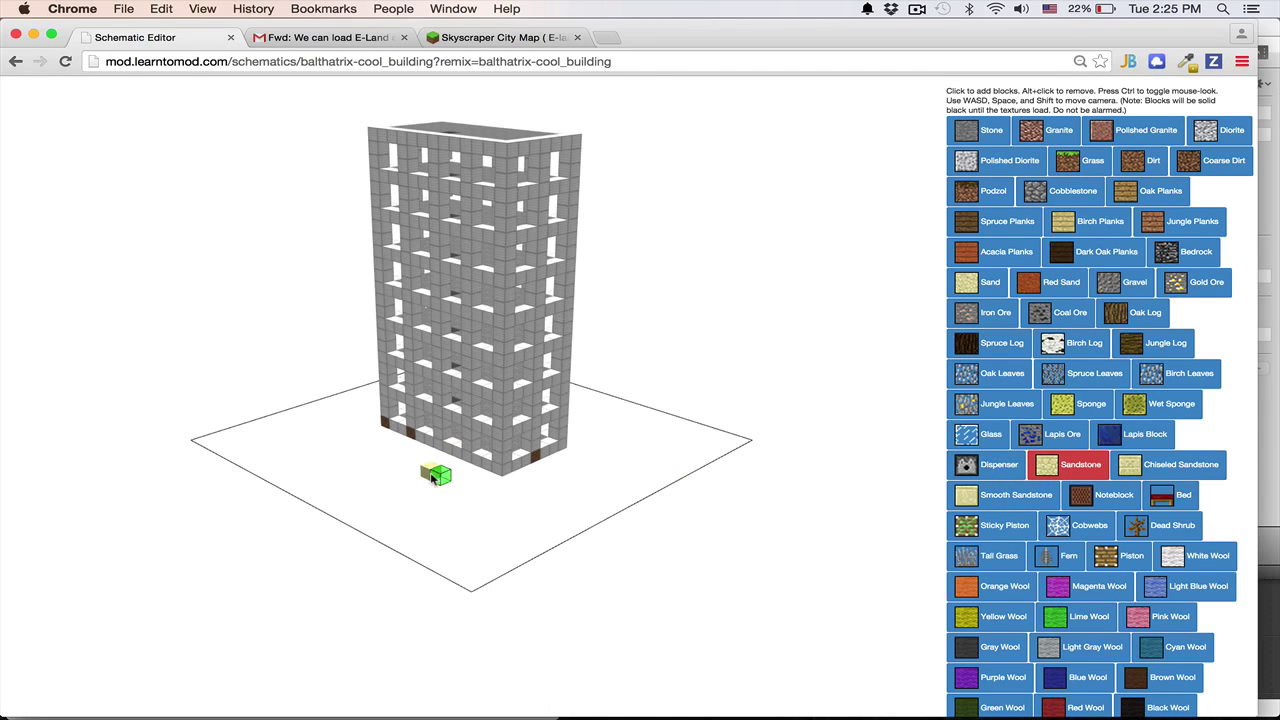
click(438, 497)
click(464, 427)
click(473, 393)
click(462, 353)
click(428, 345)
click(405, 370)
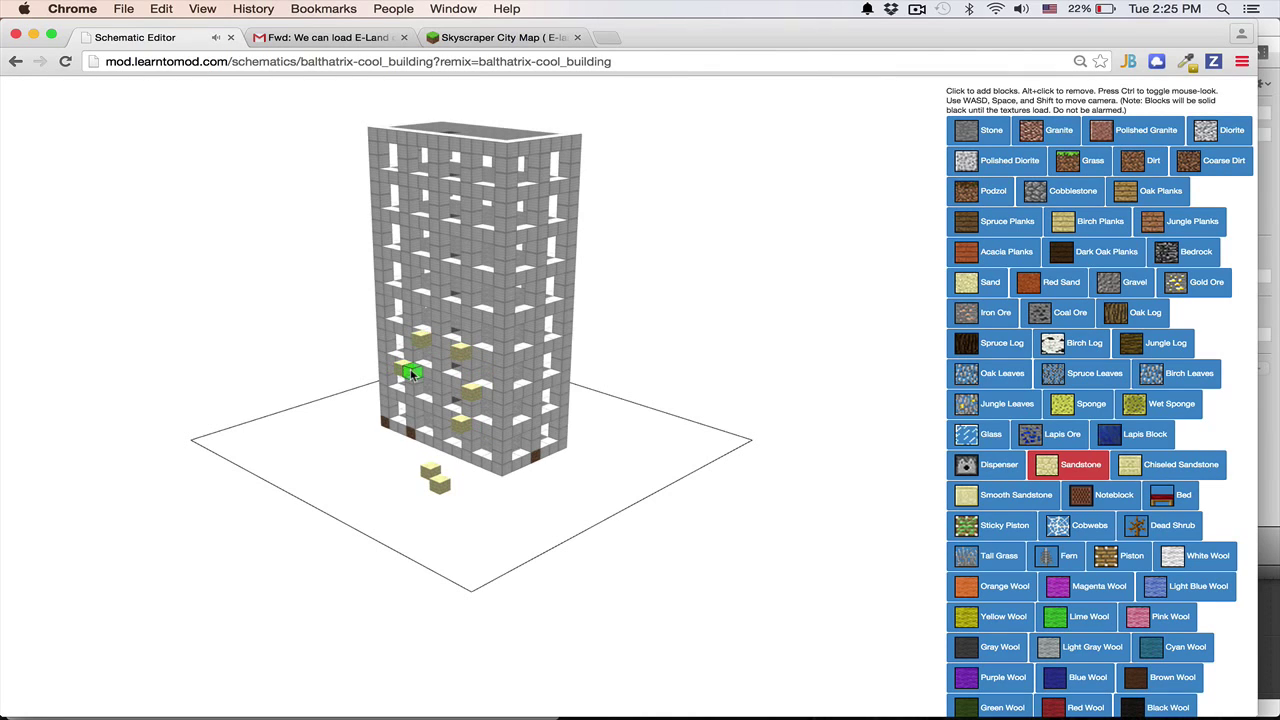
click(425, 410)
scroll(754, 356, up, 4)
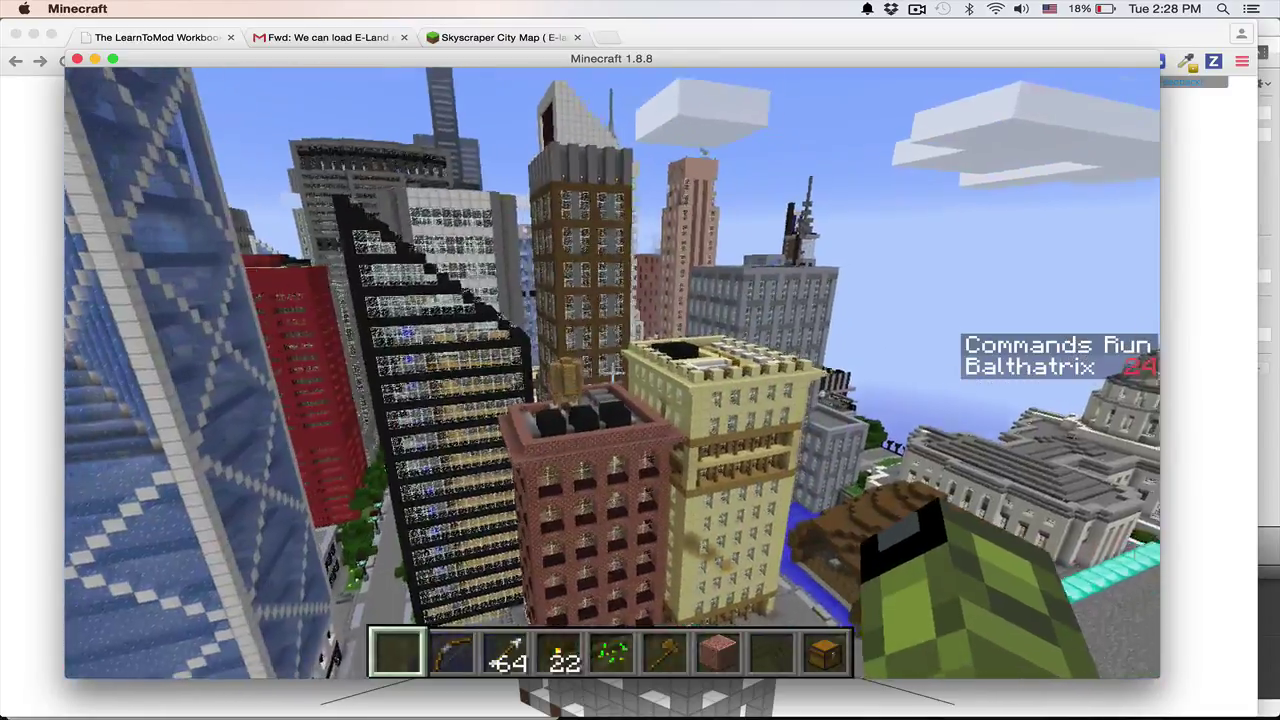
In Minecraft, move over the teal-edged rooftop and recall the chat command /js schematics.paste('balthatrix-cool_building', self.location) without running it.
key(w)
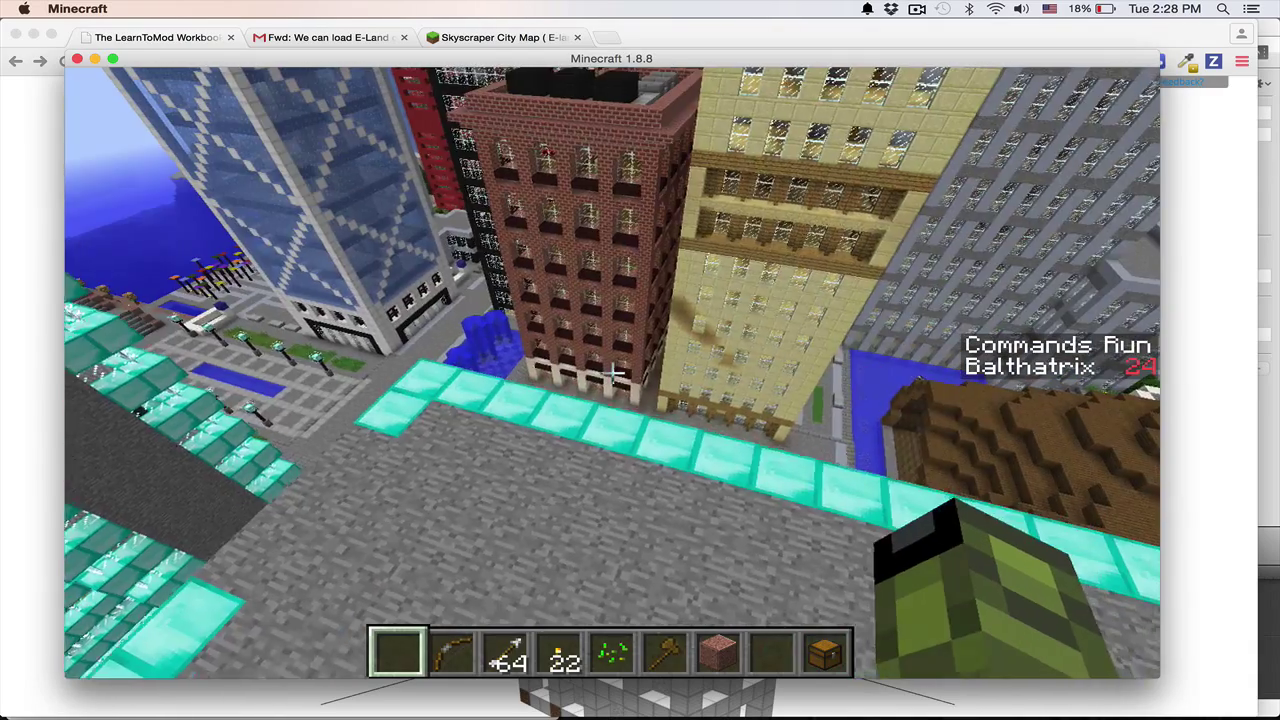
key(t)
key(Up)
key(Up)
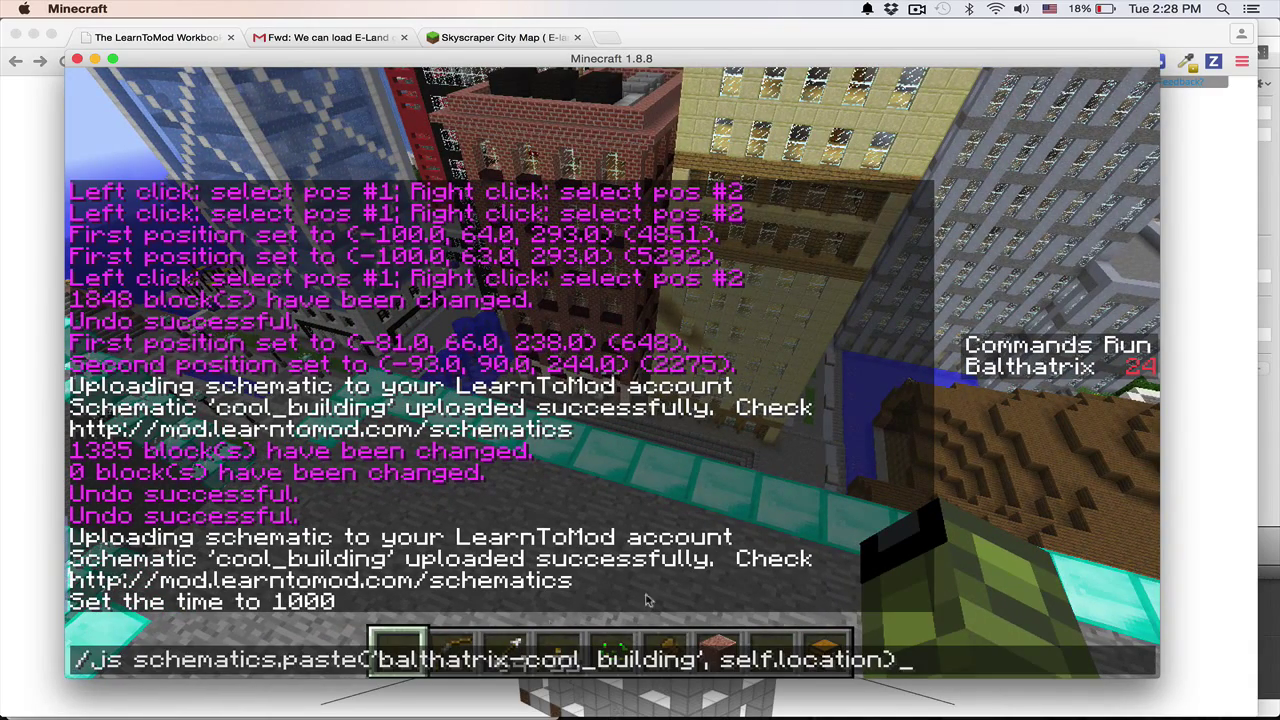
Switch to Chrome, reopen the Cool Building schematic from the LearnToMod schematics list and examine the sandstone blocks in its 3D preview.
click(1169, 447)
scroll(894, 391, down, 1)
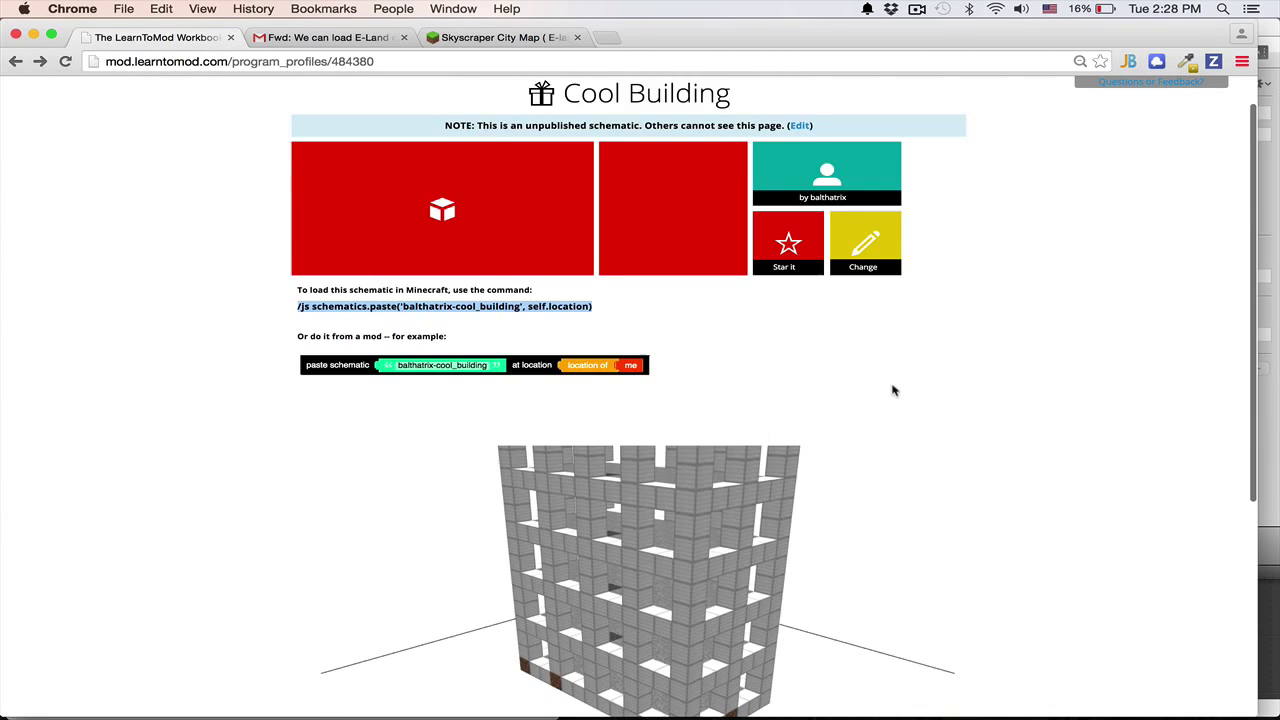
click(914, 386)
scroll(622, 343, up, 1)
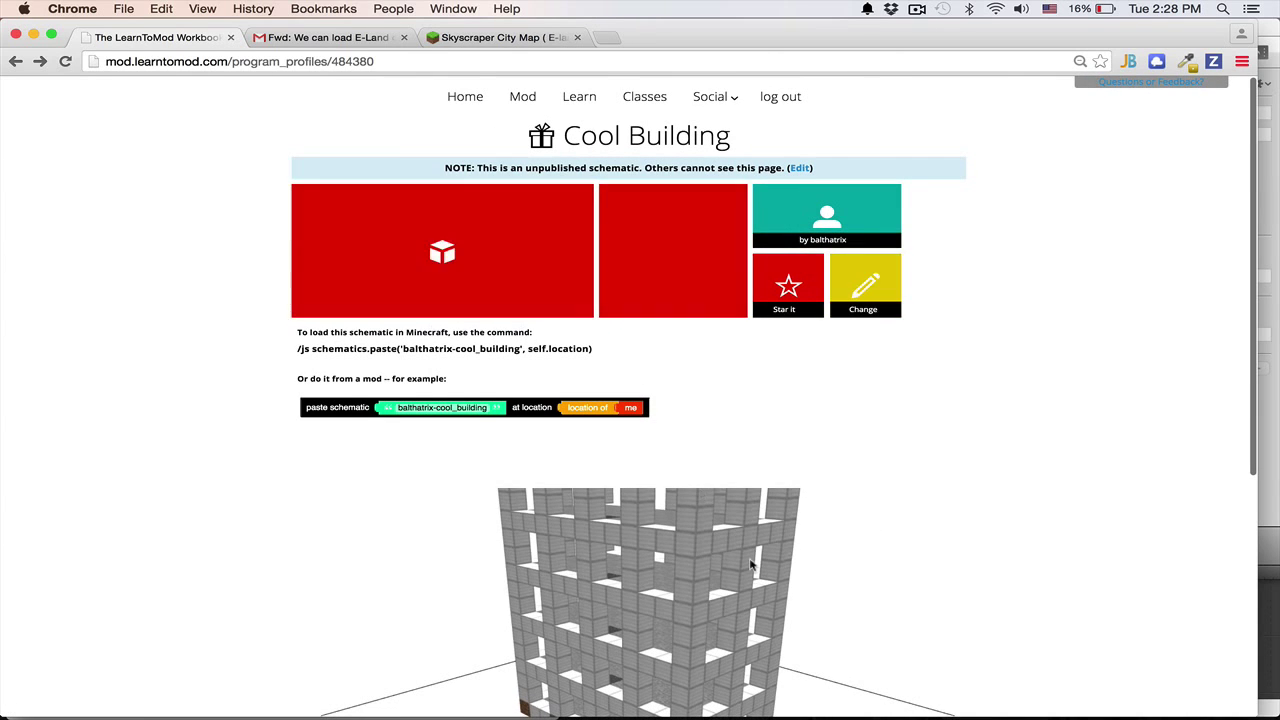
click(472, 101)
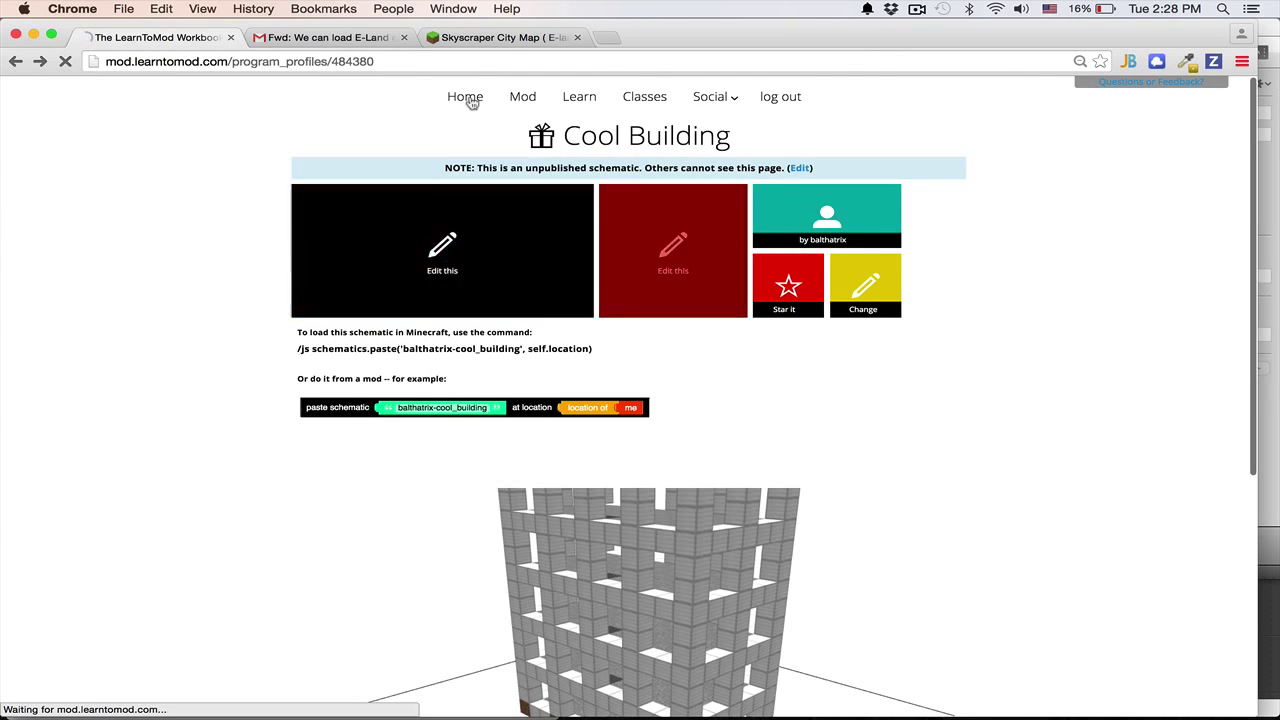
scroll(90, 566, down, 1)
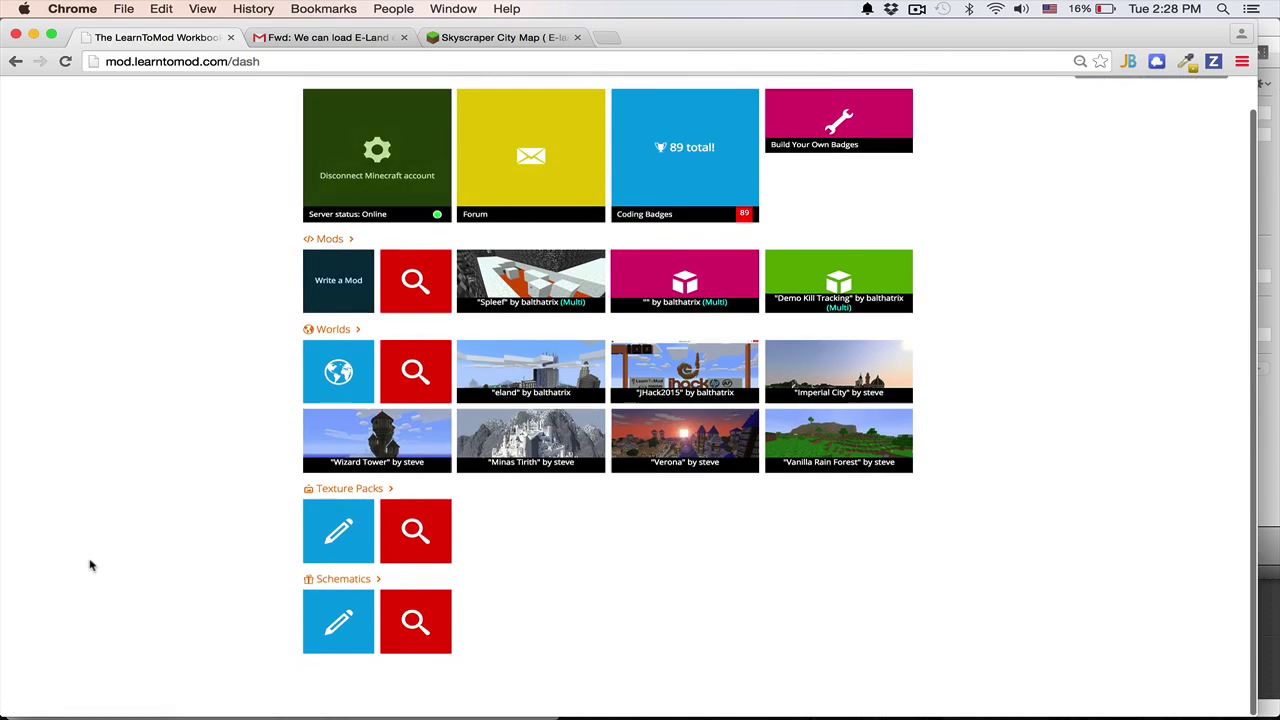
click(336, 641)
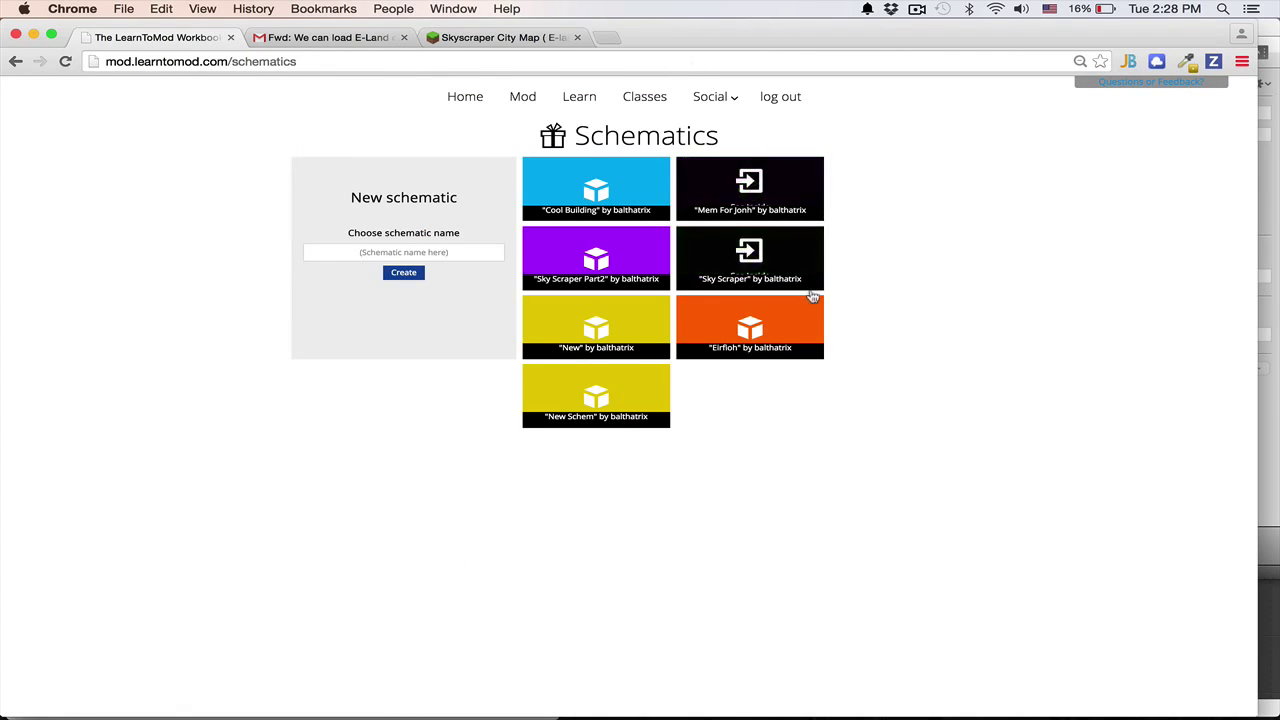
click(590, 192)
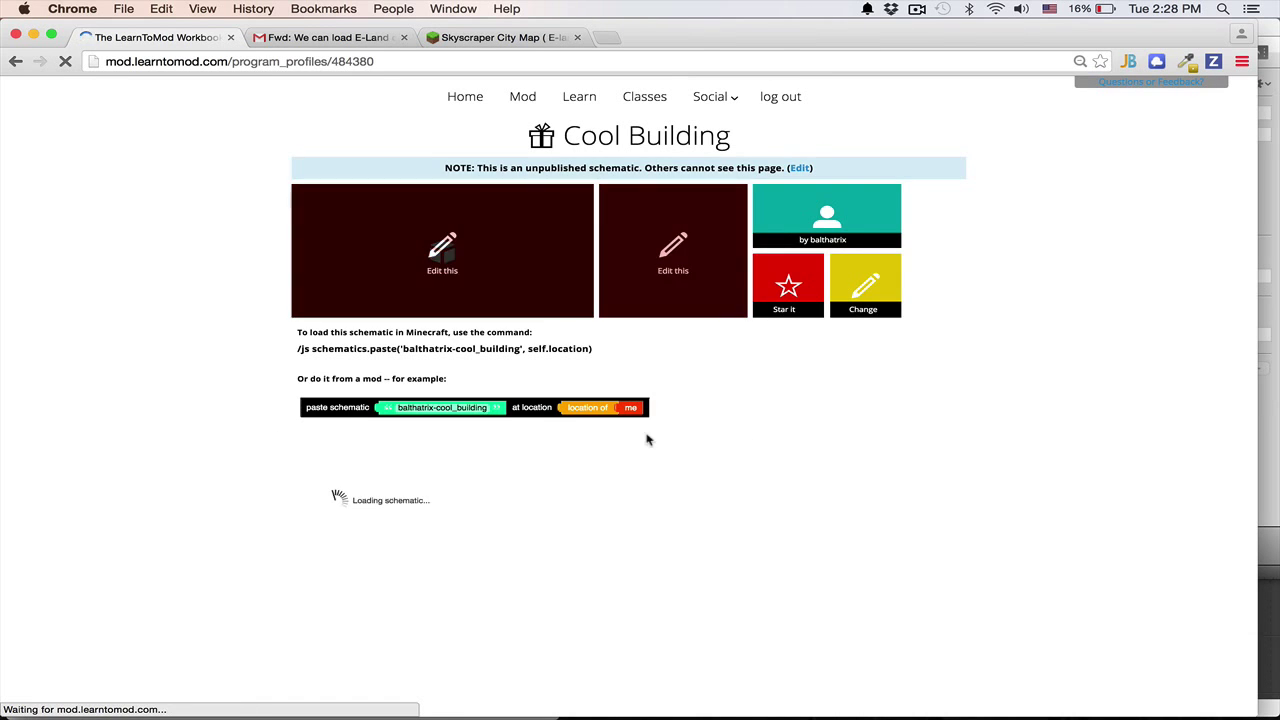
scroll(126, 431, down, 5)
scroll(128, 433, up, 5)
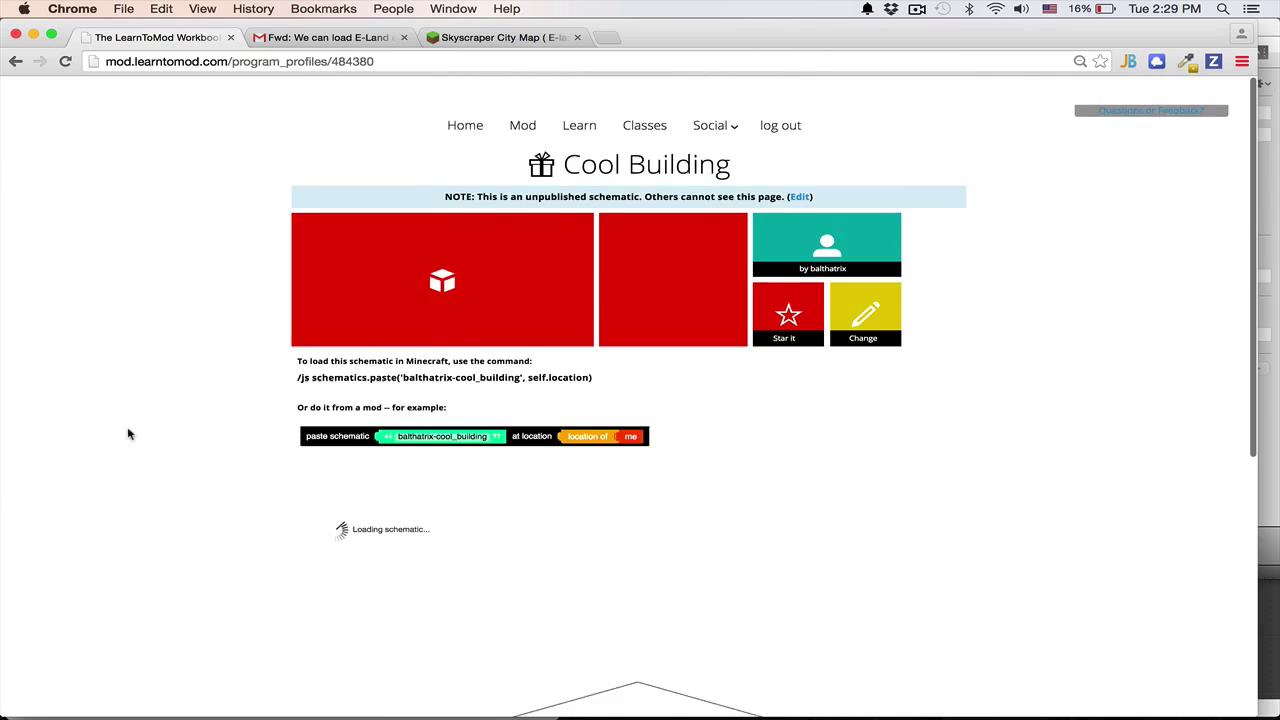
scroll(128, 433, down, 5)
scroll(128, 433, up, 2)
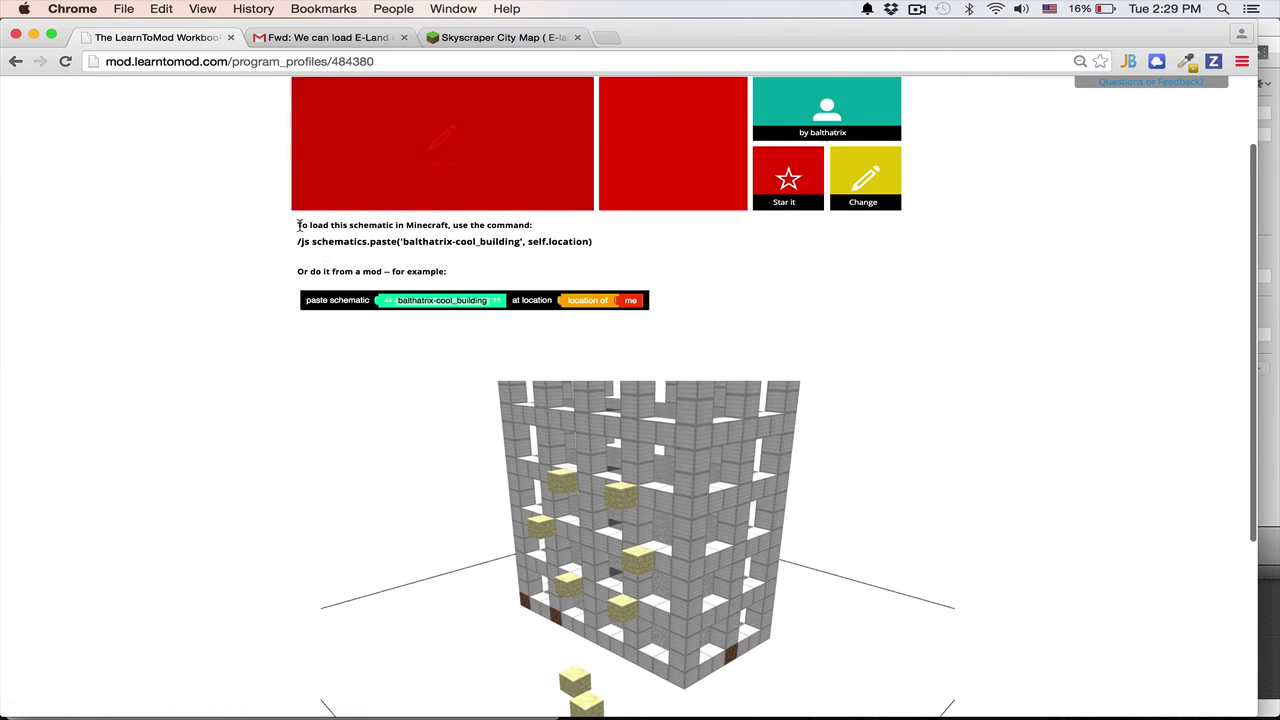
Highlight the schematic's Minecraft paste command and the paste schematic mod block to compare the two ways of loading it.
drag(297, 224, 649, 299)
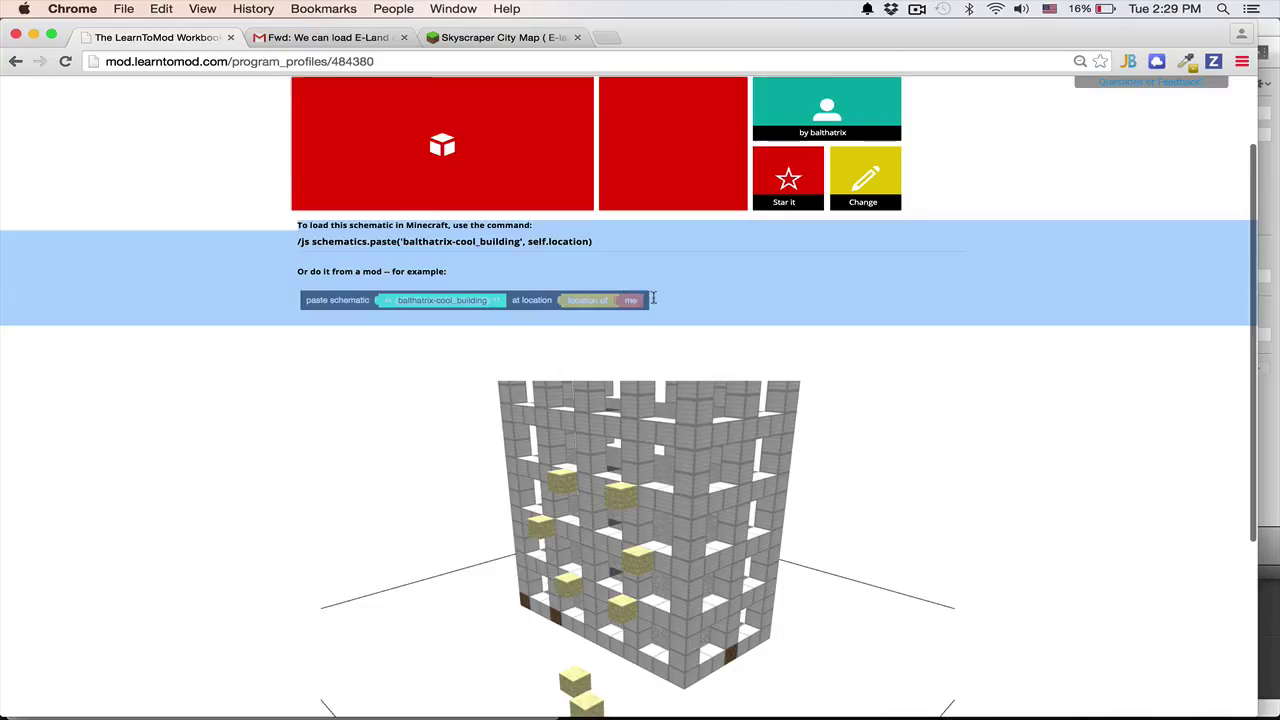
click(774, 286)
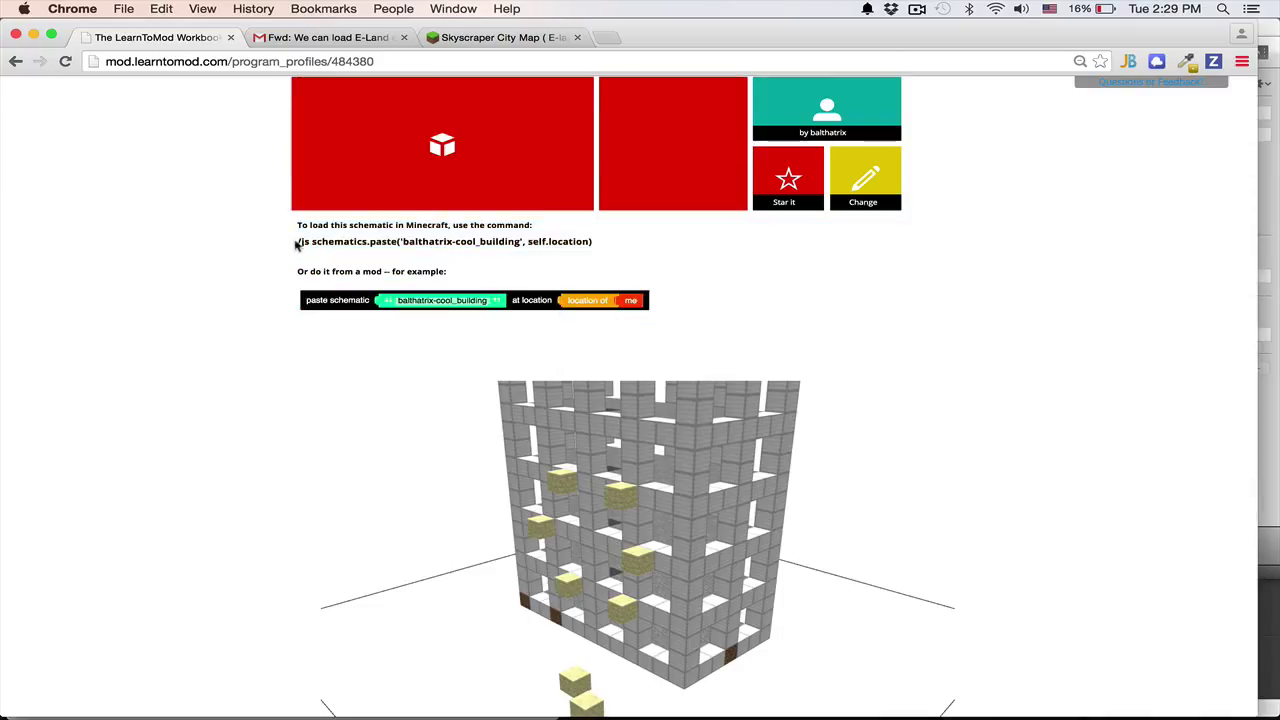
drag(297, 245, 603, 240)
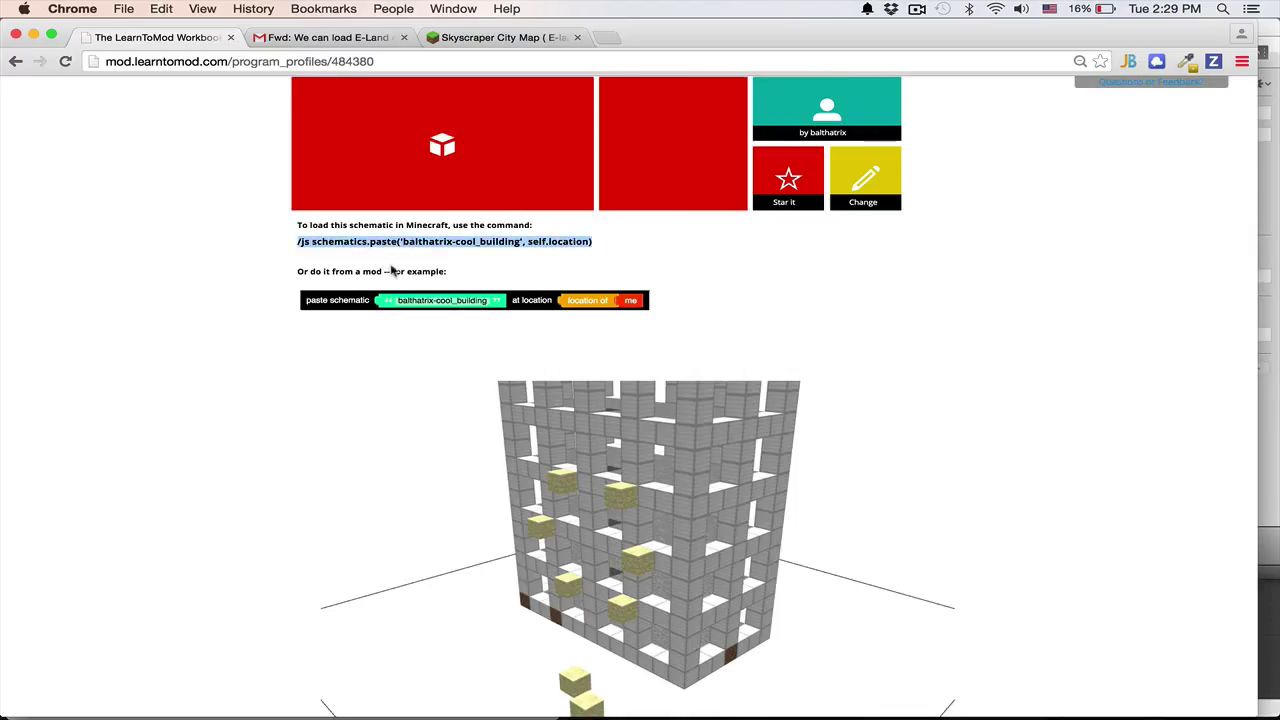
click(336, 304)
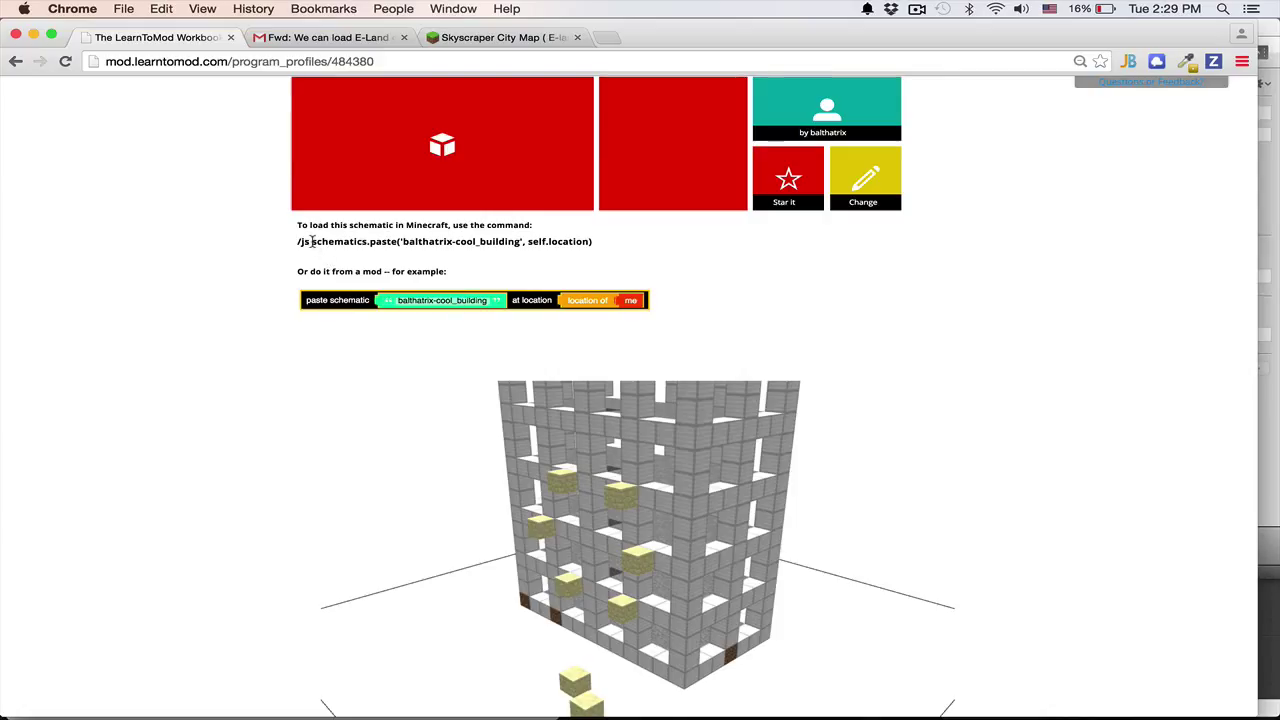
drag(397, 241, 489, 232)
drag(578, 231, 592, 241)
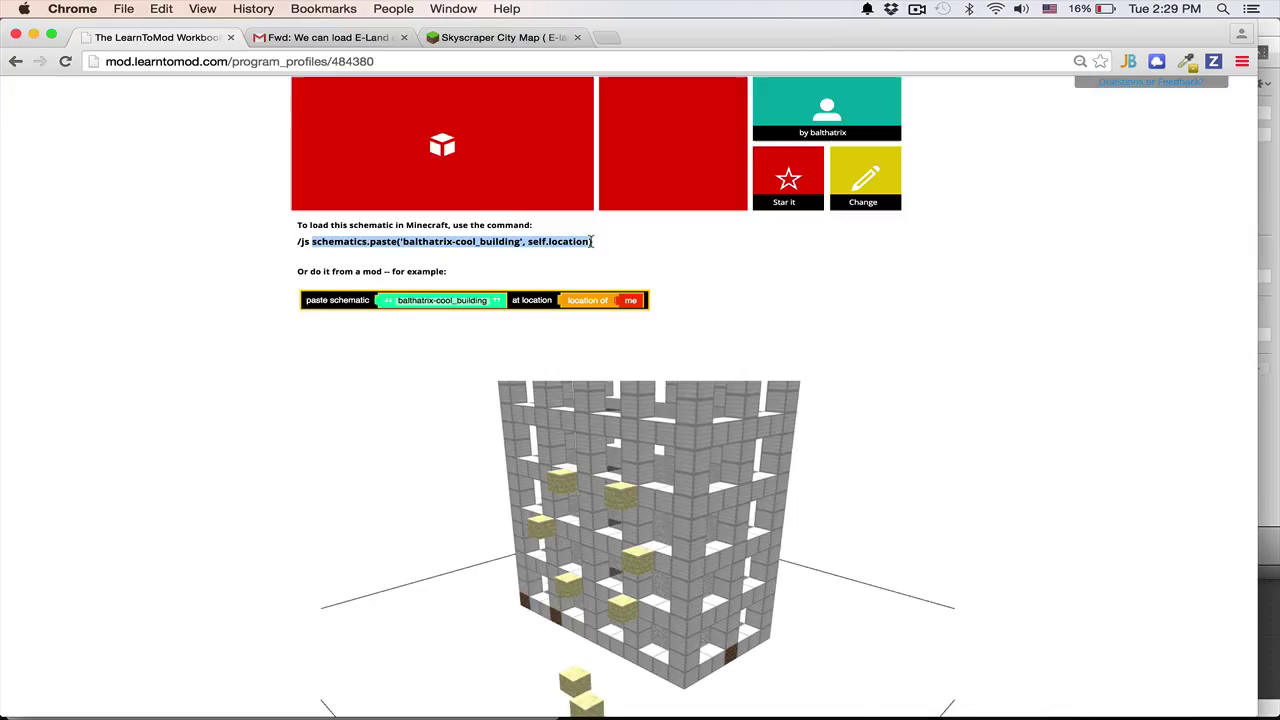
click(484, 298)
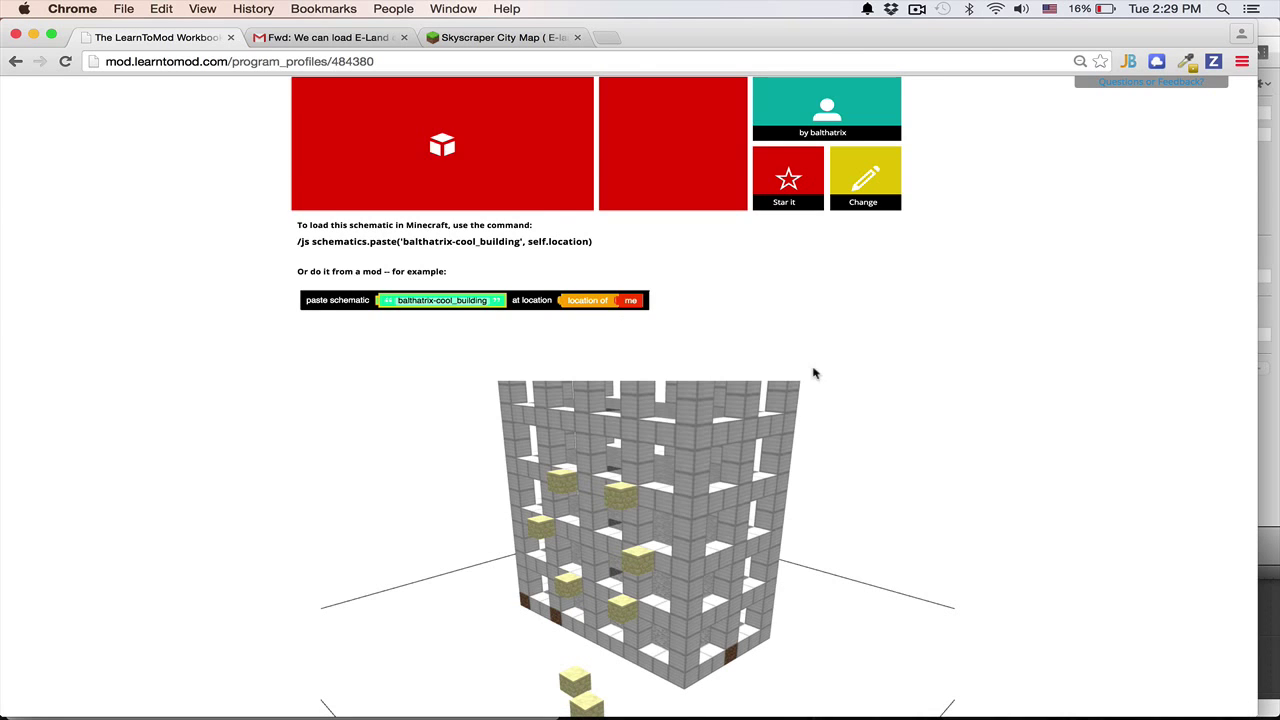
Switch to Minecraft and run the prepared command /js schematics.paste('balthatrix-cool_building', self.location).
click(886, 695)
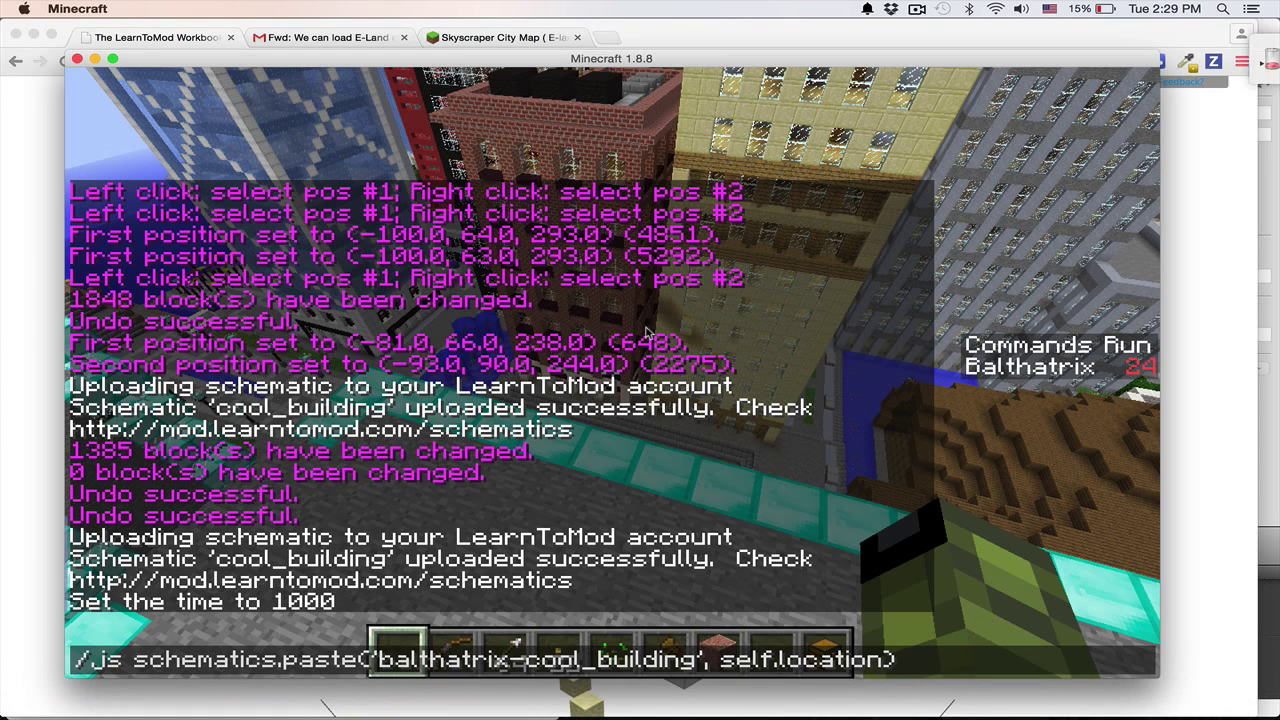
key(Return)
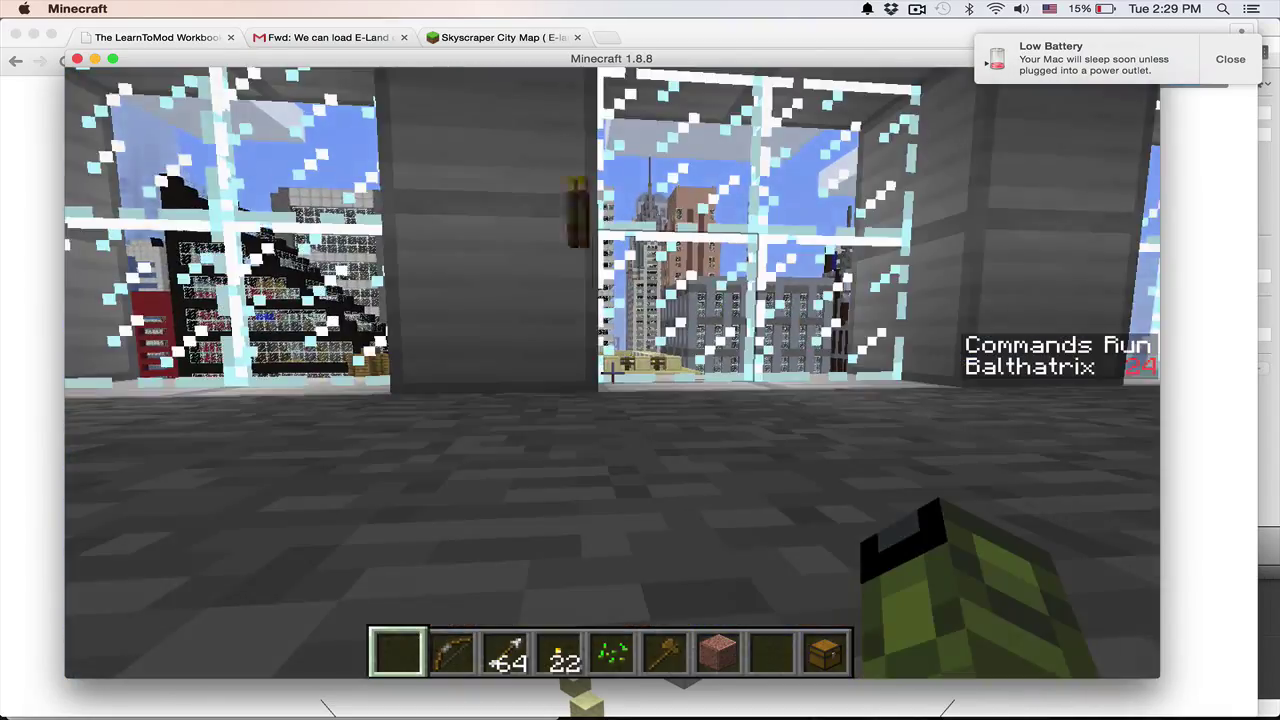
Break open a window of the pasted building from the inside and fly out through the gap.
key(space)
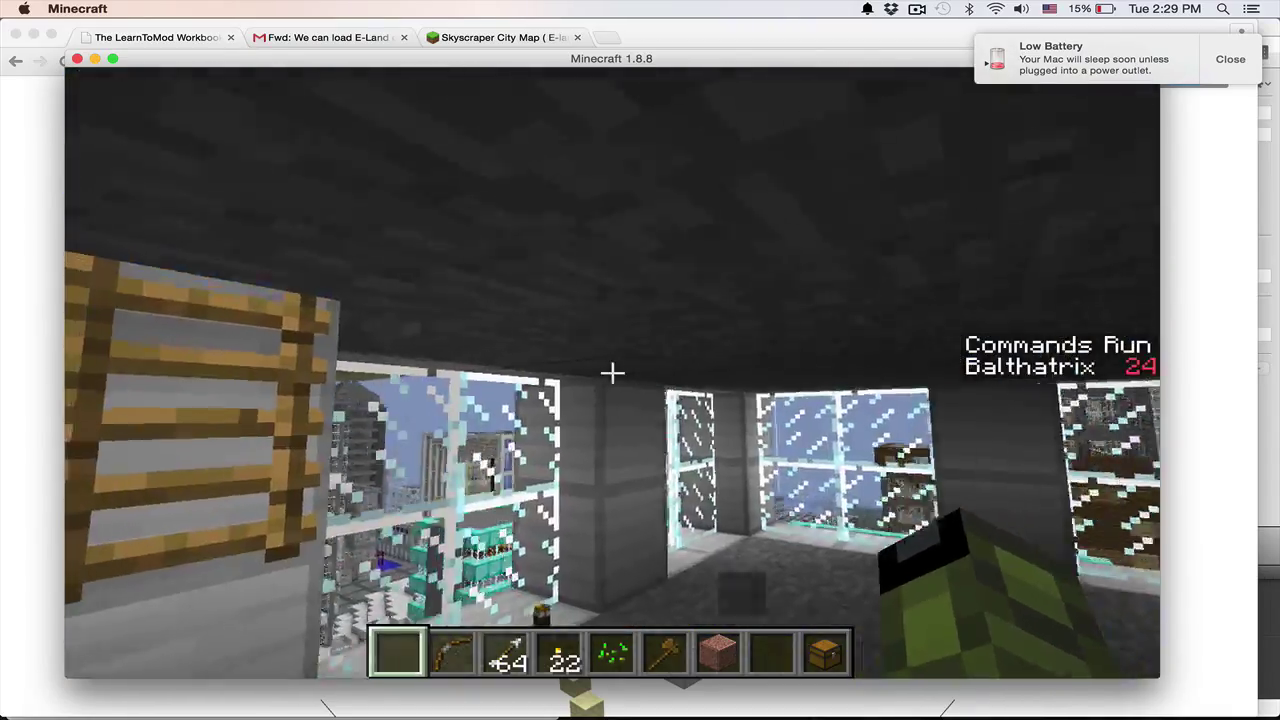
click(612, 373)
click(612, 373)
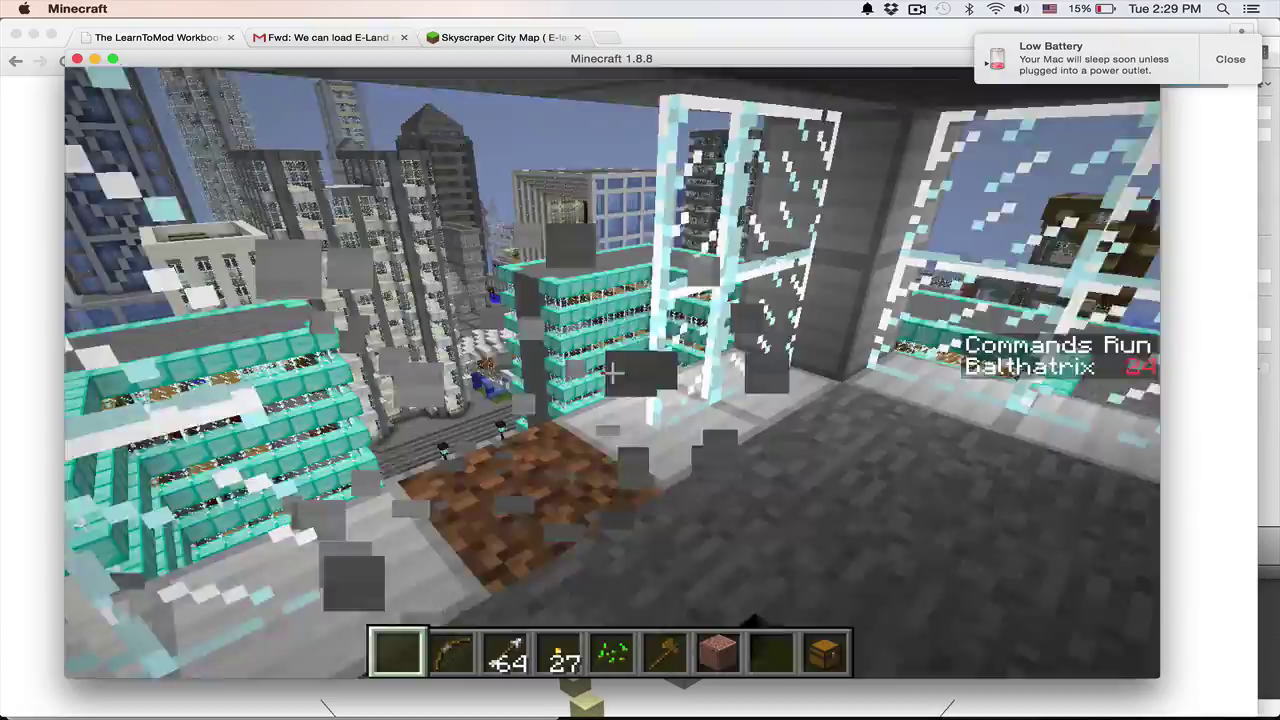
key(w)
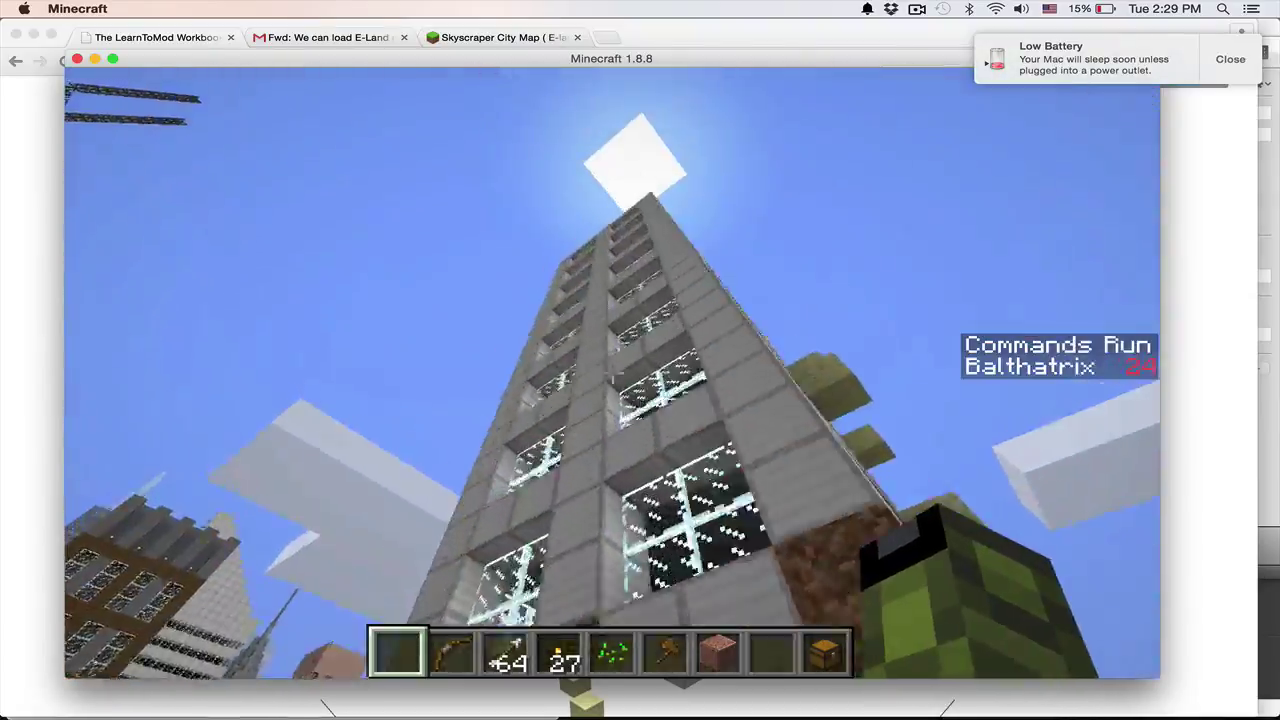
Fly around the pasted building and inspect the sandstone blocks on its front wall and the rooftop beneath it.
key(w)
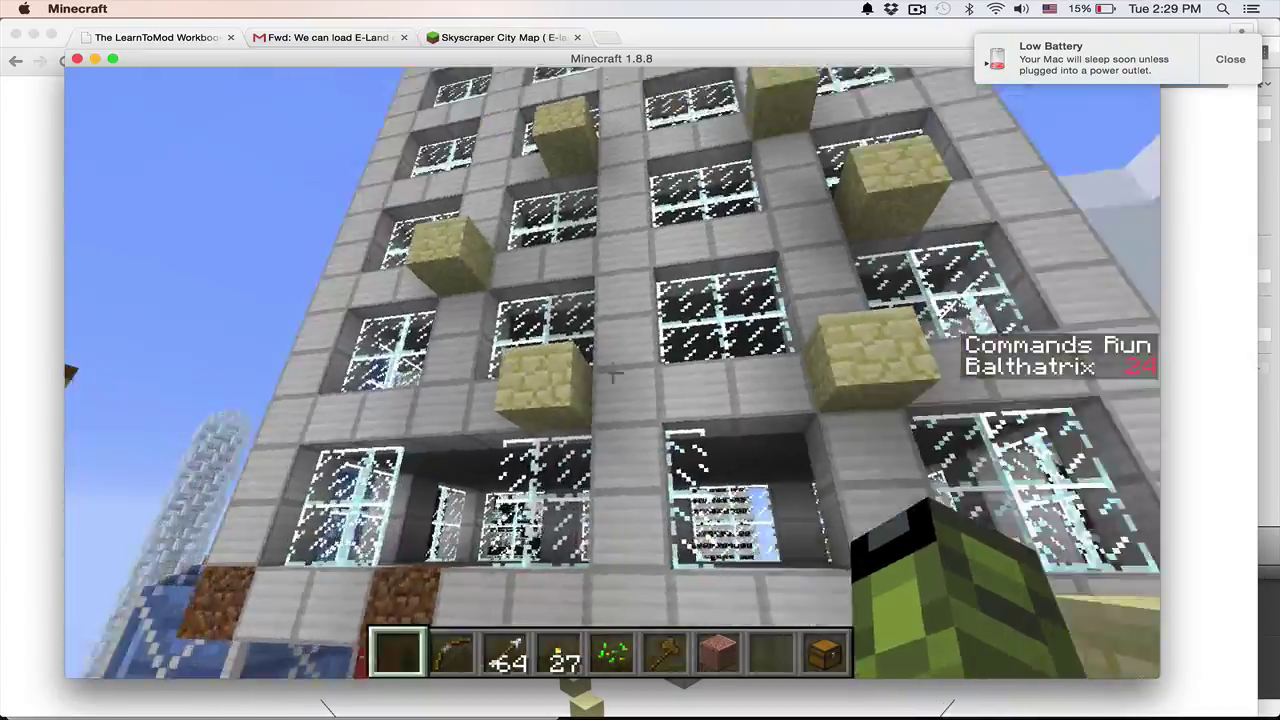
key(w)
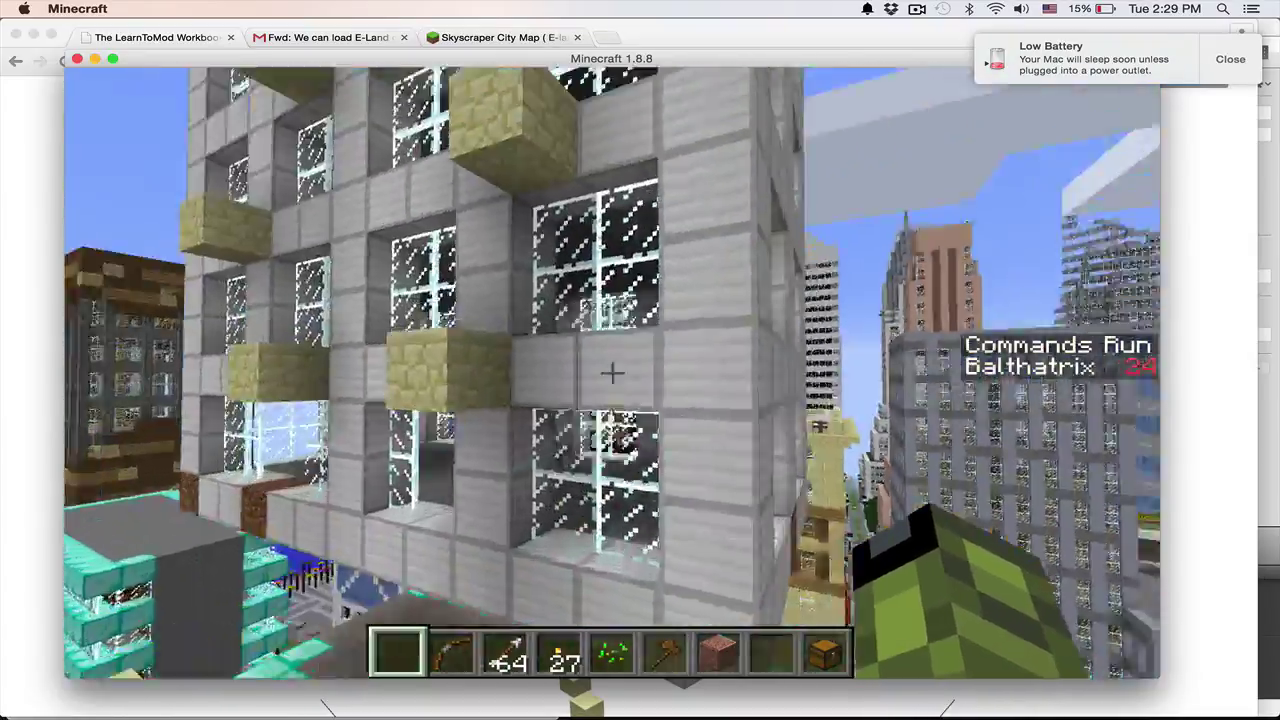
key(a)
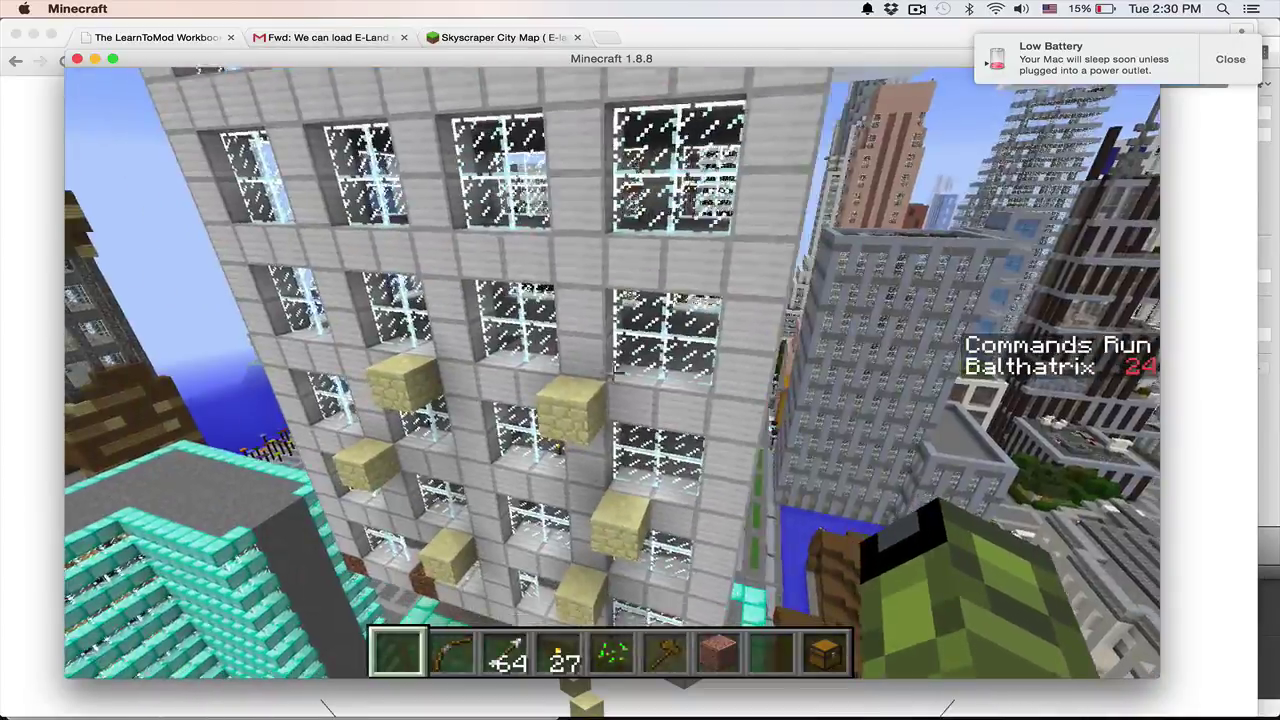
key(d)
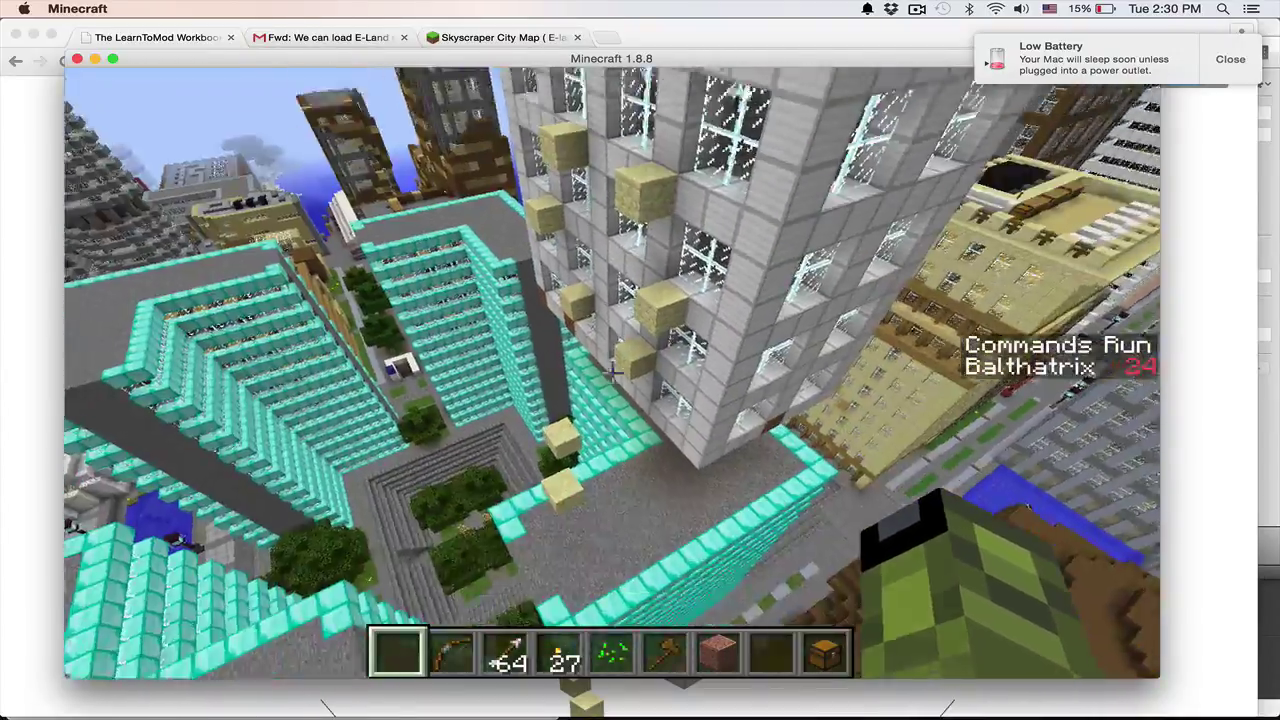